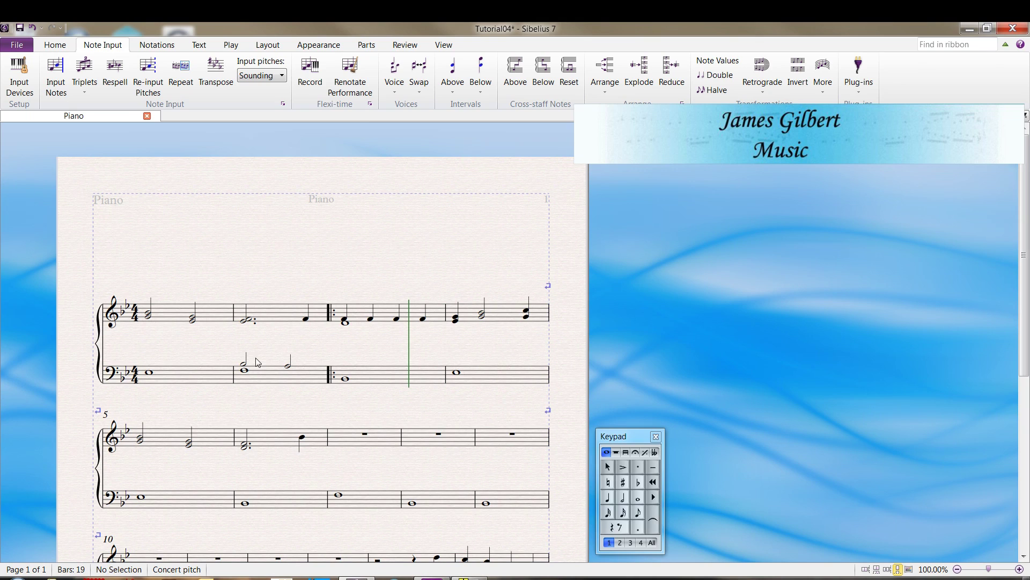
Shorten the first upper-voice note in bar 2 of the bass staff to a quarter note and make it a triplet.
click(247, 363)
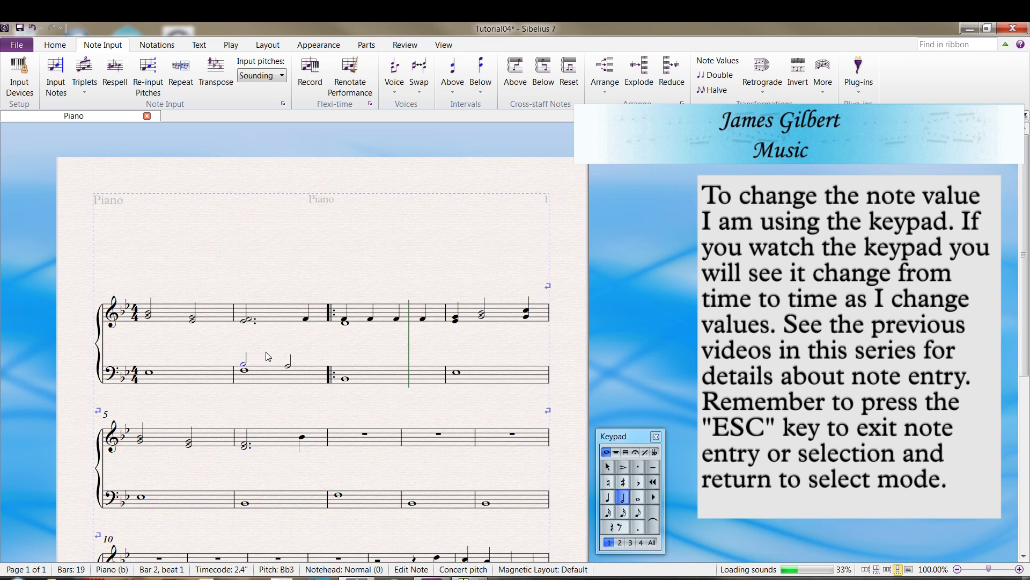
key(4)
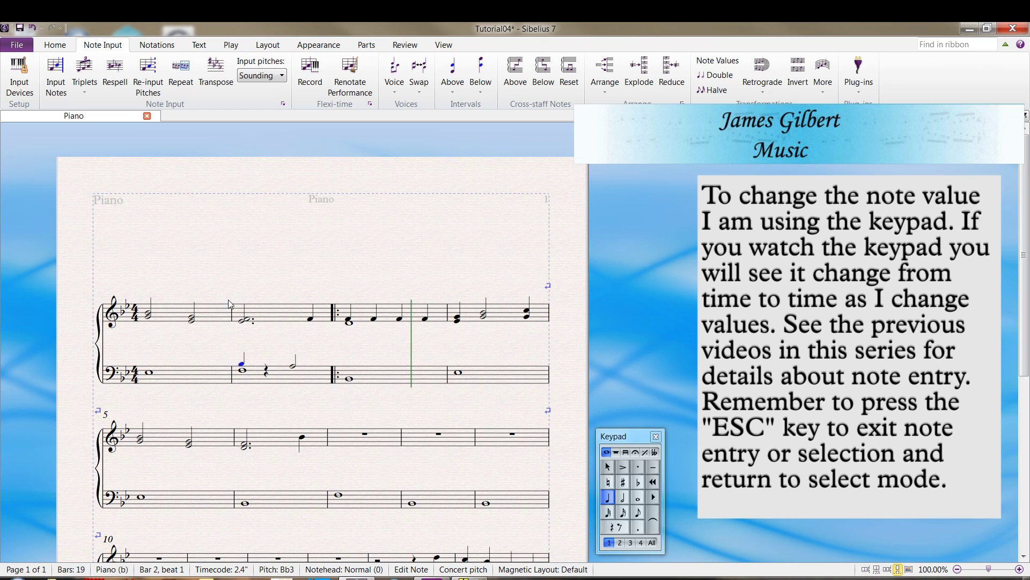
click(85, 93)
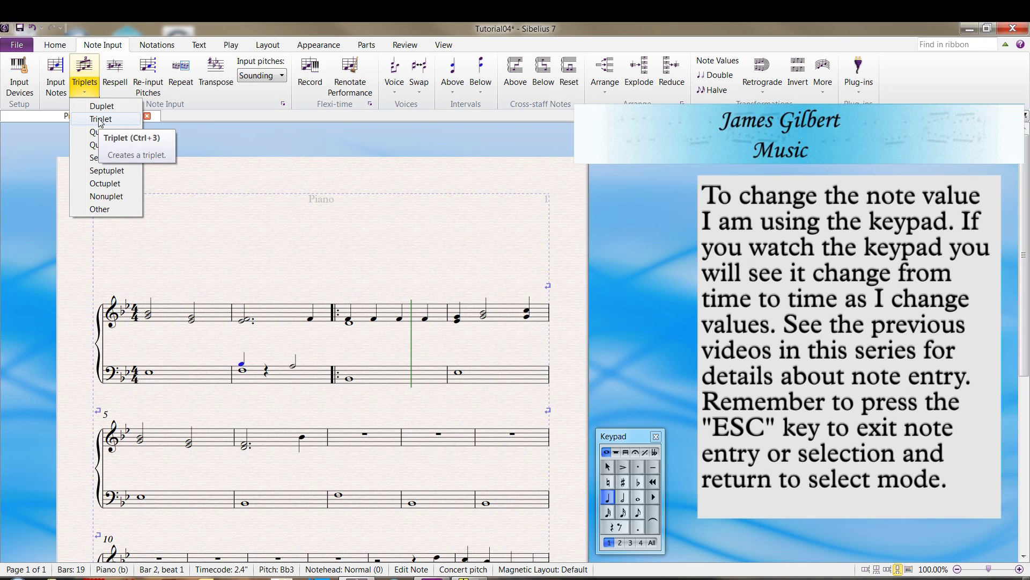
click(100, 120)
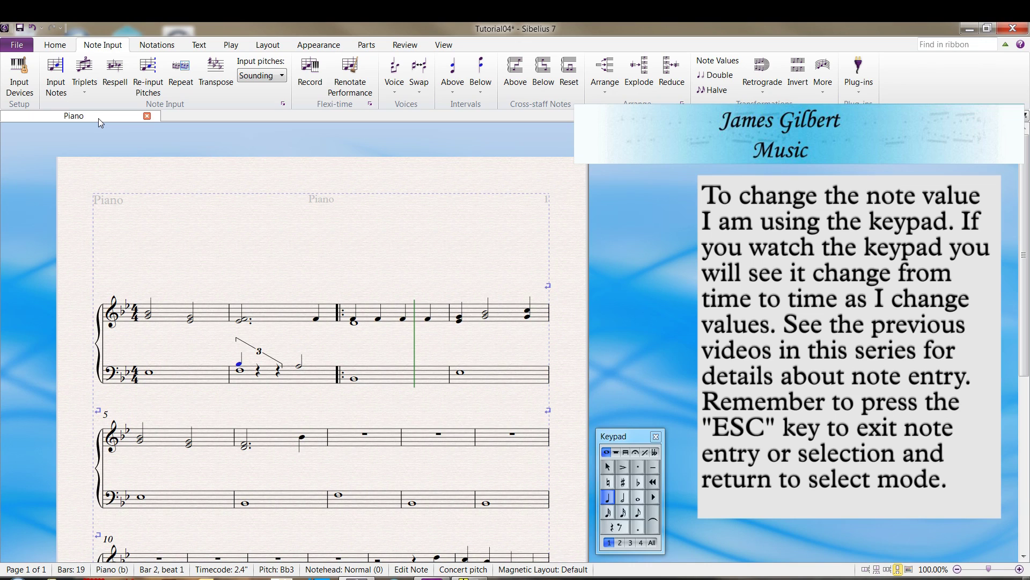
Fill the rest of the bar 2 quarter-note triplet with two more B-flats in the bass staff.
key(n)
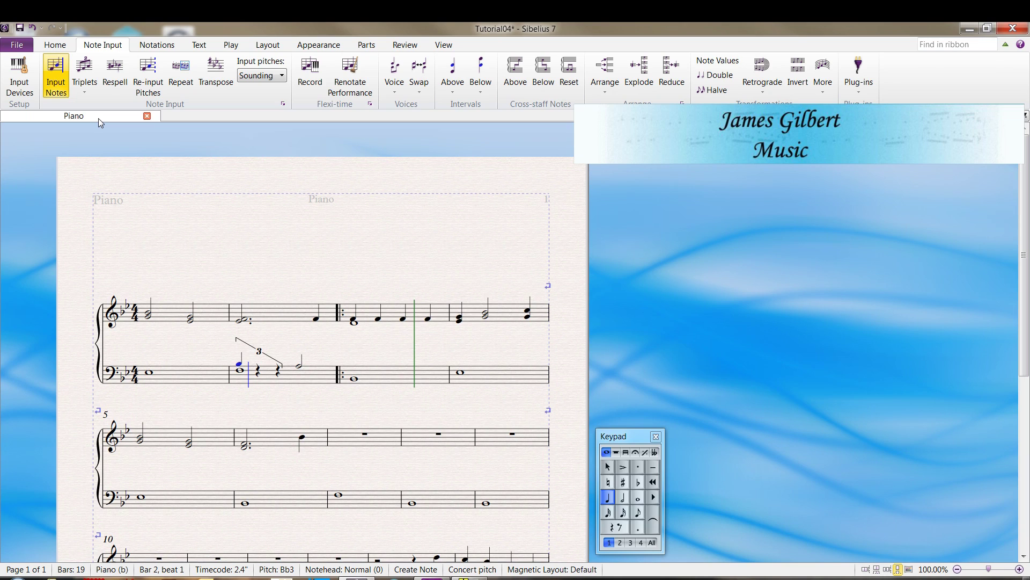
key(b)
key(b)
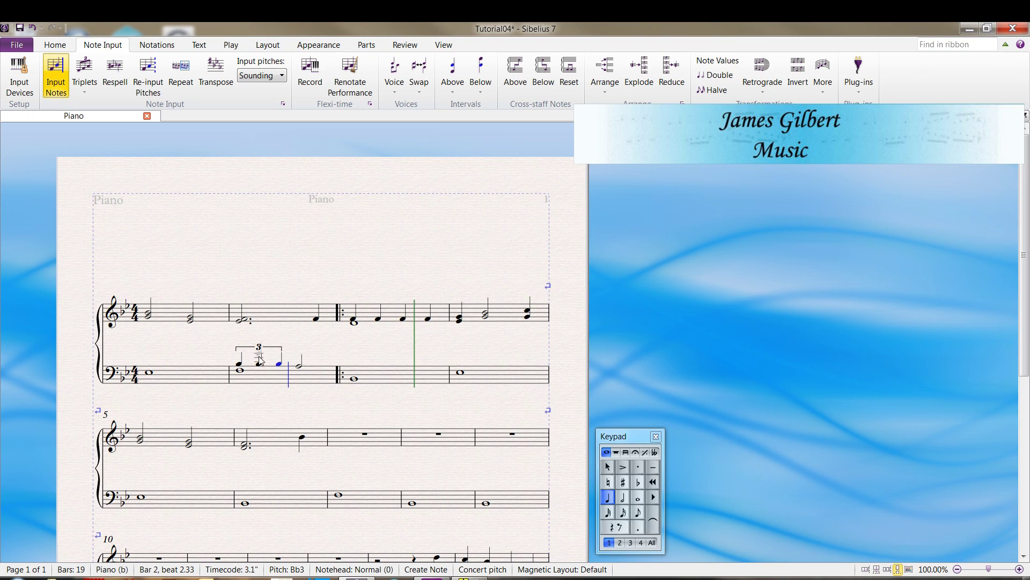
key(Escape)
Enter an eighth-note triplet of three B-flats at the start of bar 8 in the treble staff.
click(409, 441)
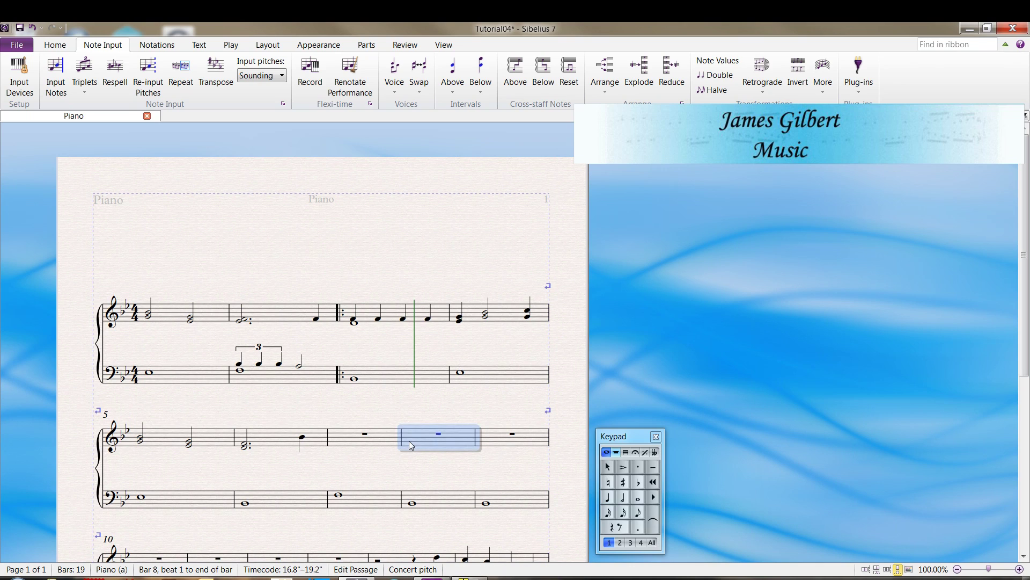
key(KP_0)
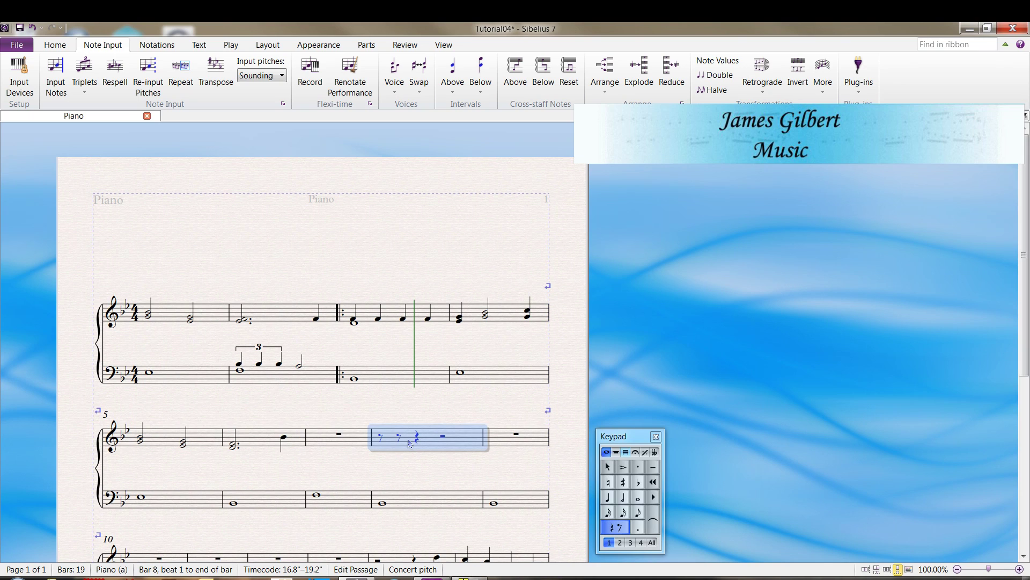
key(b)
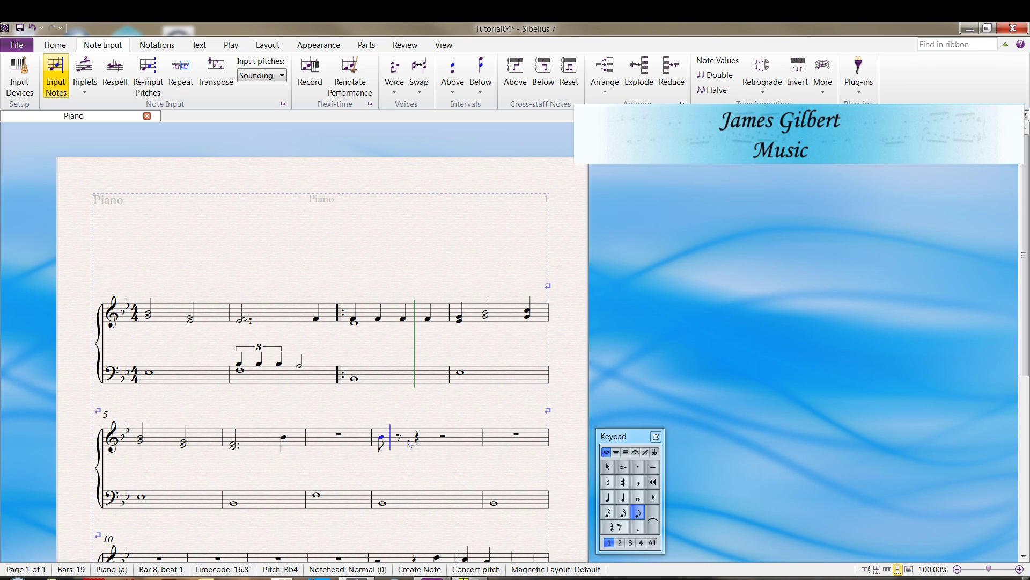
key(ctrl+3)
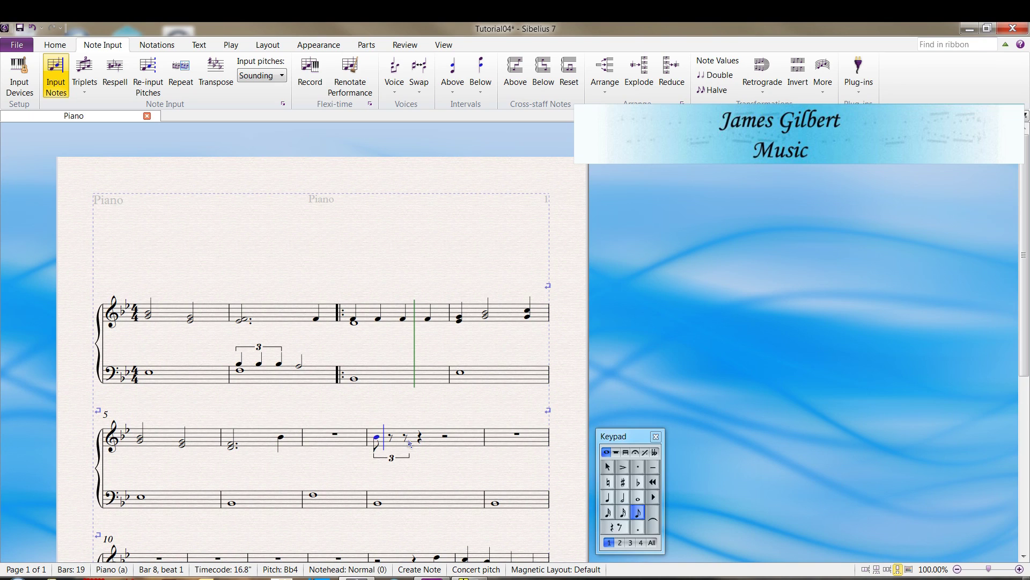
key(b)
key(b)
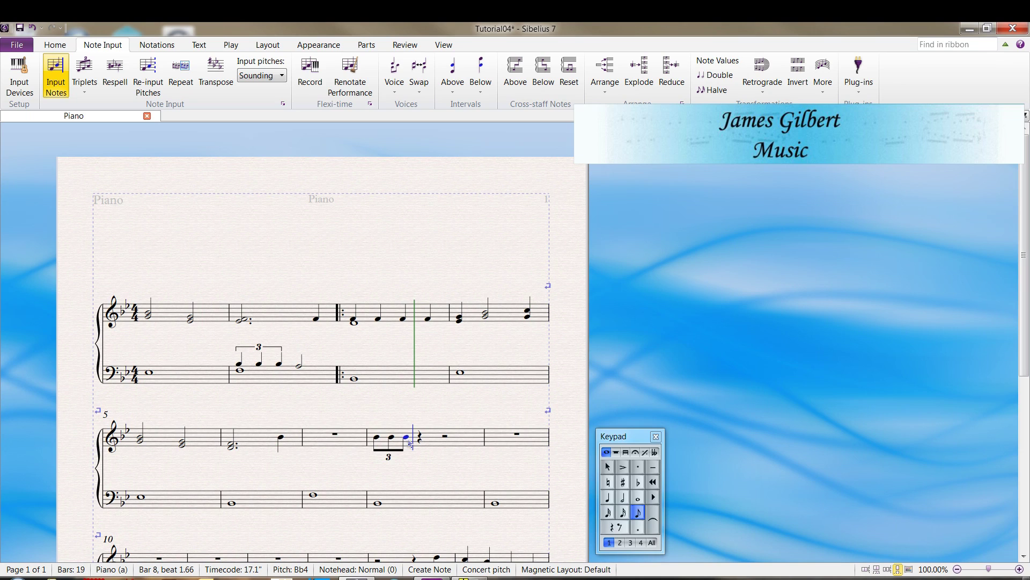
Enter an eighth-note quintuplet on C, D, B-flat, A and G directly after the triplet in treble bar 8.
key(4)
key(b)
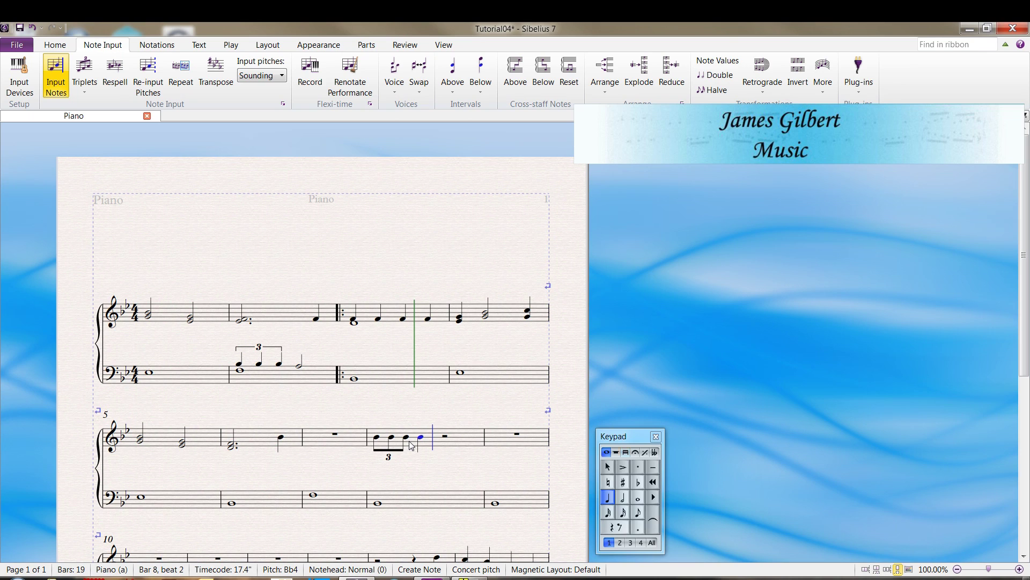
key(Escape)
key(3)
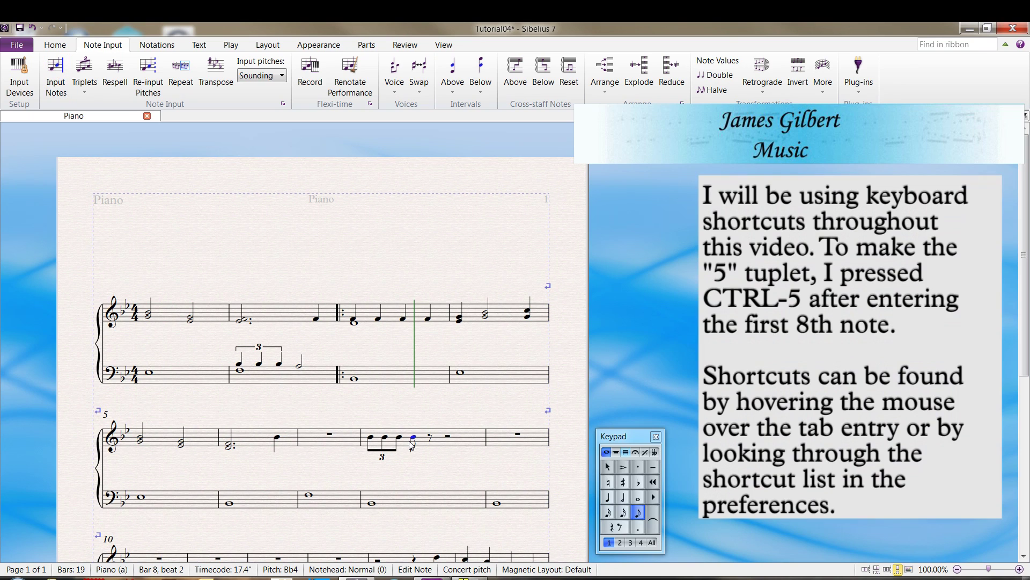
key(ctrl+5)
key(n)
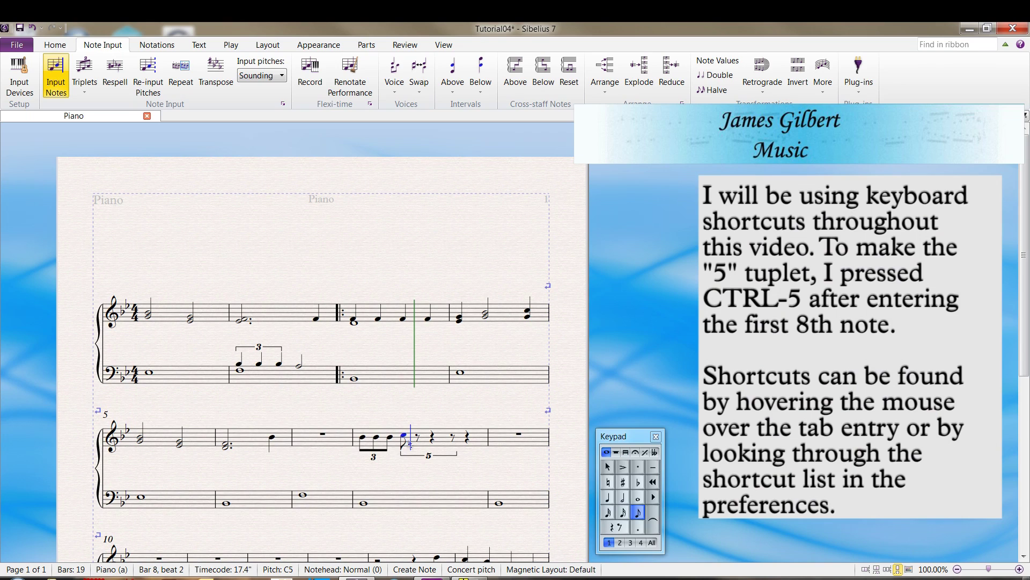
key(d)
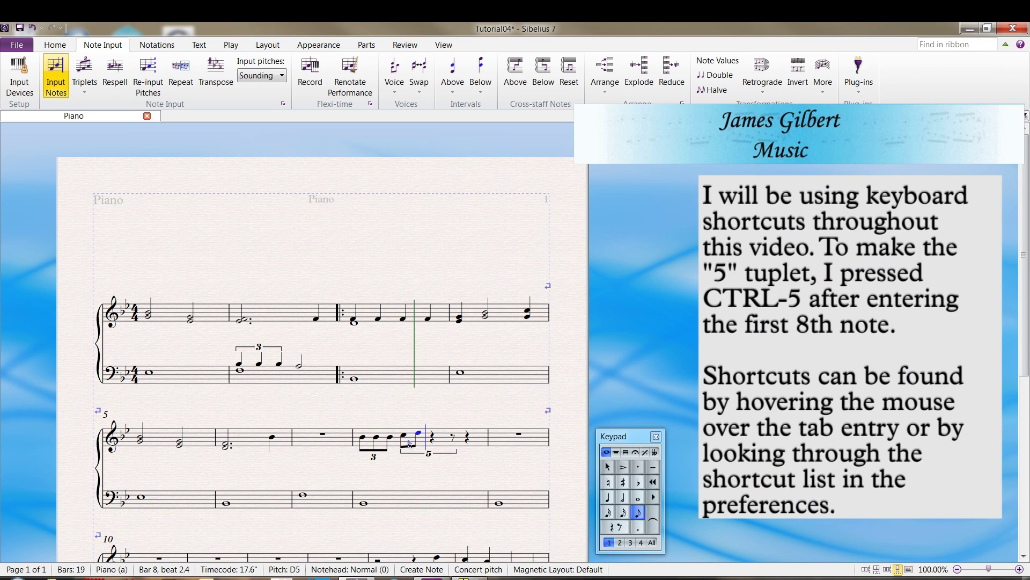
key(b)
key(a)
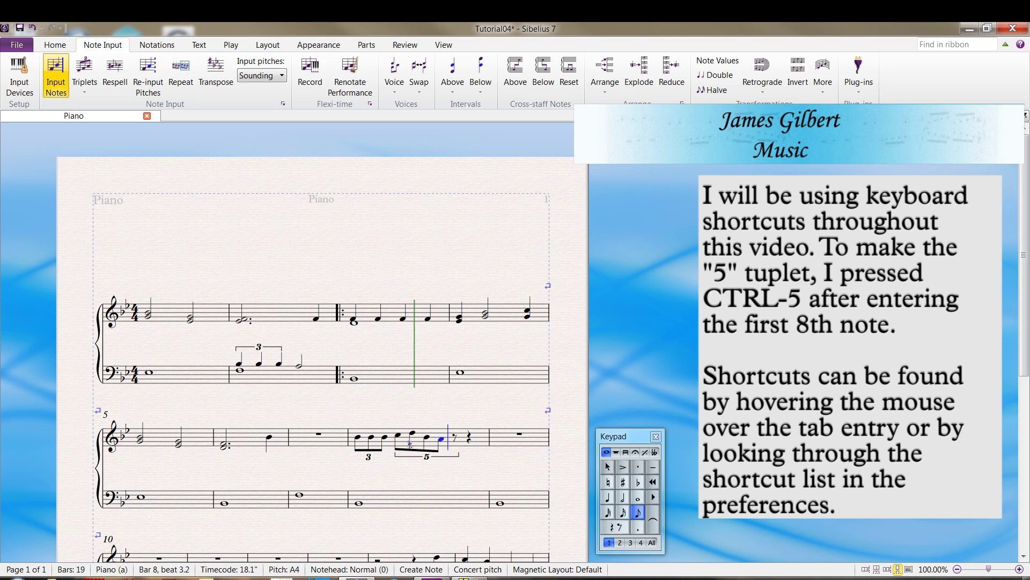
key(g)
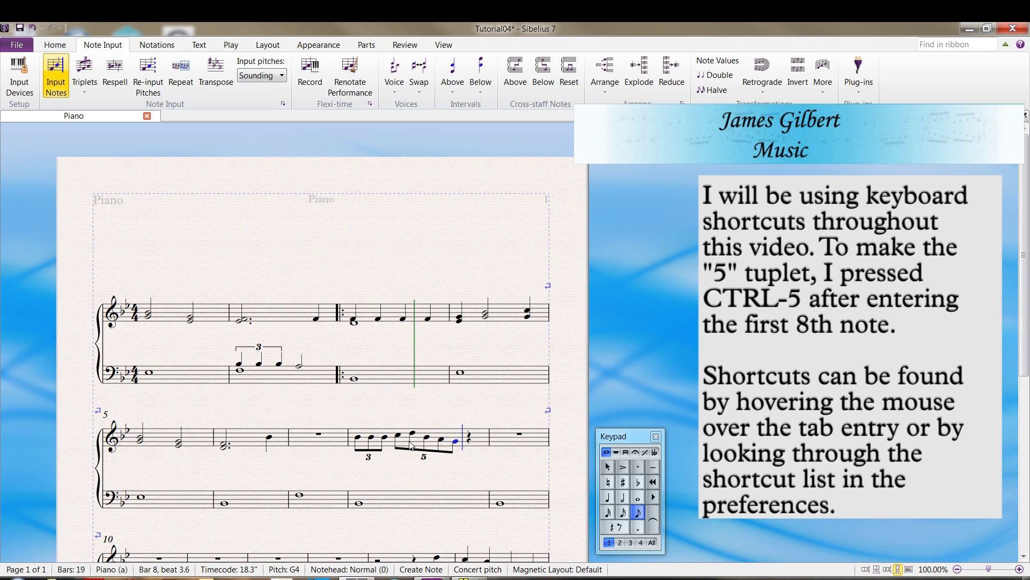
key(Escape)
Delete all the tuplet notes from bar 8 of the treble staff.
click(391, 443)
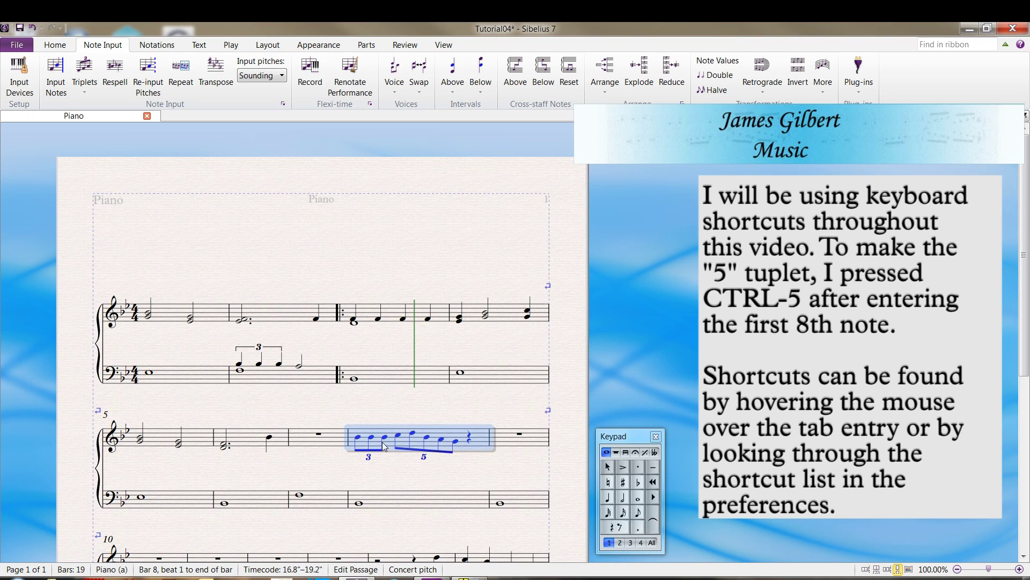
key(Delete)
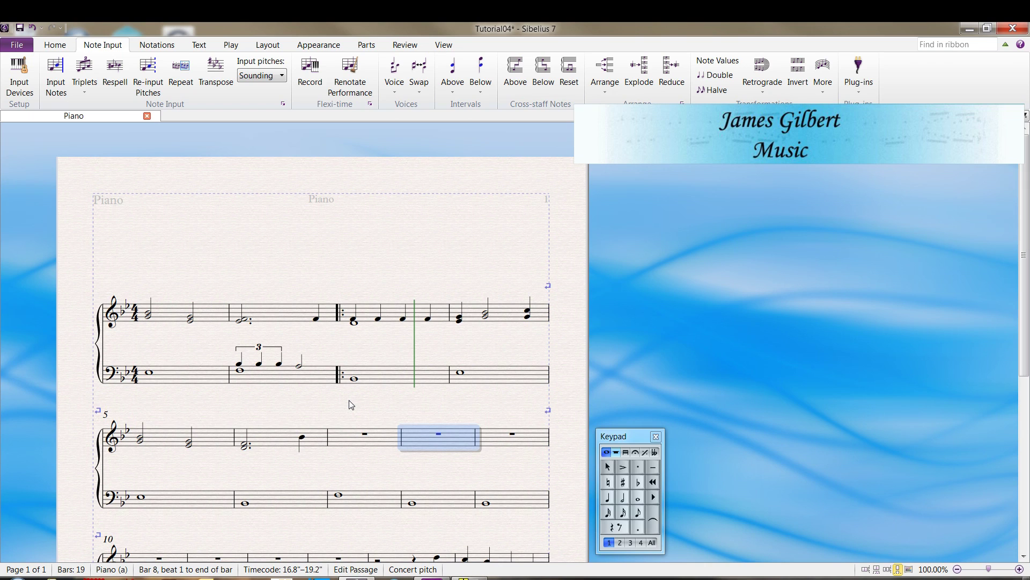
Repeat treble-staff bars 3 to 6 into bars 7 to 10.
scroll(348, 400, down, 1)
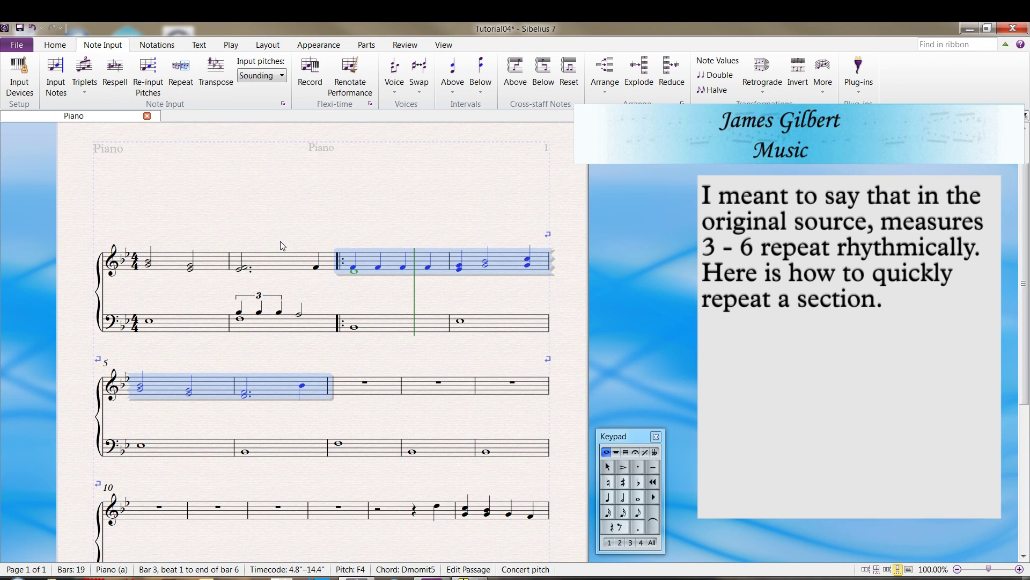
key(r)
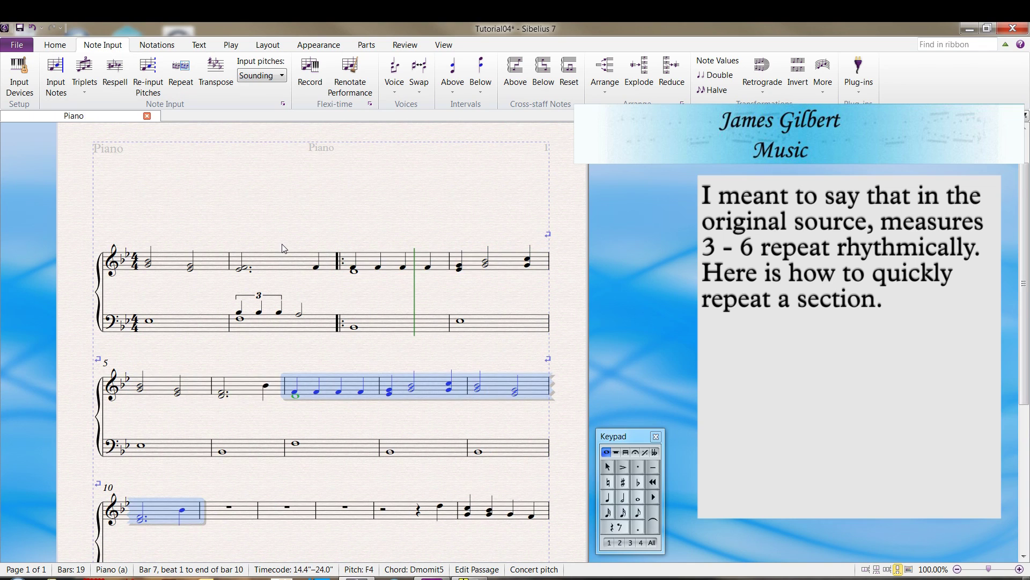
Raise the repeated treble passage in bars 7 to 10 by four scale steps, moving its first note to C5, and deselect it.
scroll(321, 366, down, 1)
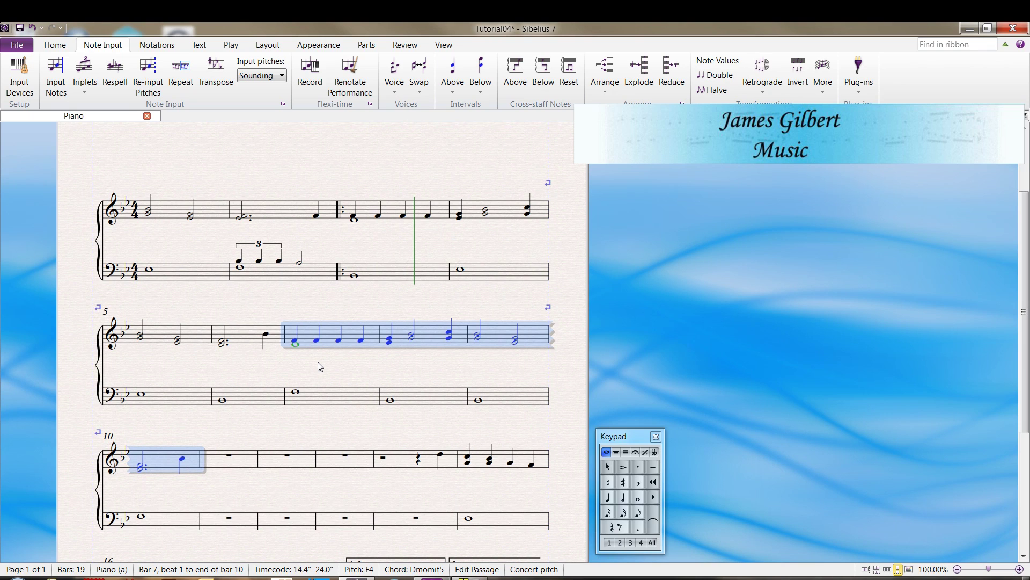
key(Up)
key(Up)
key(Up)
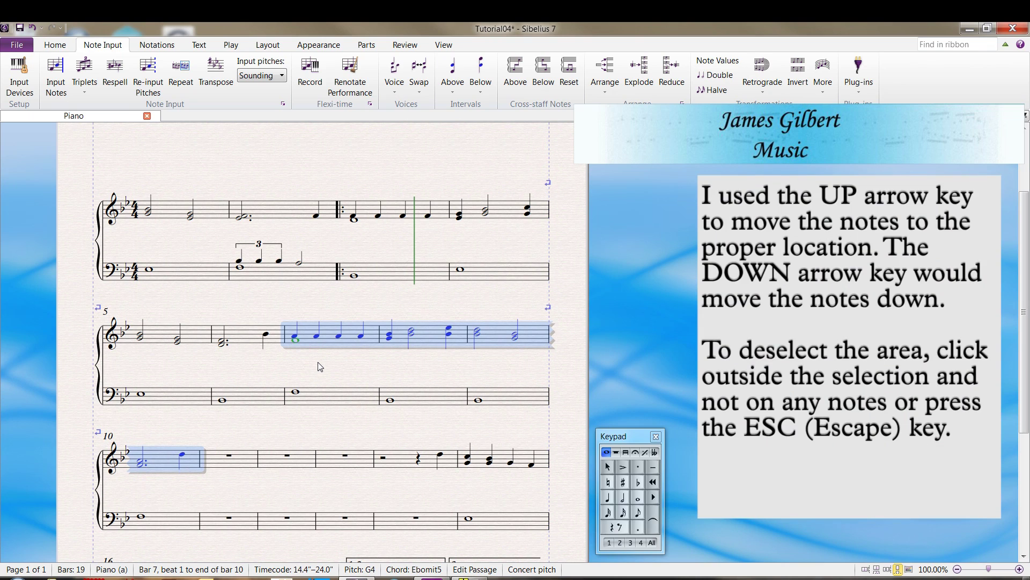
key(Up)
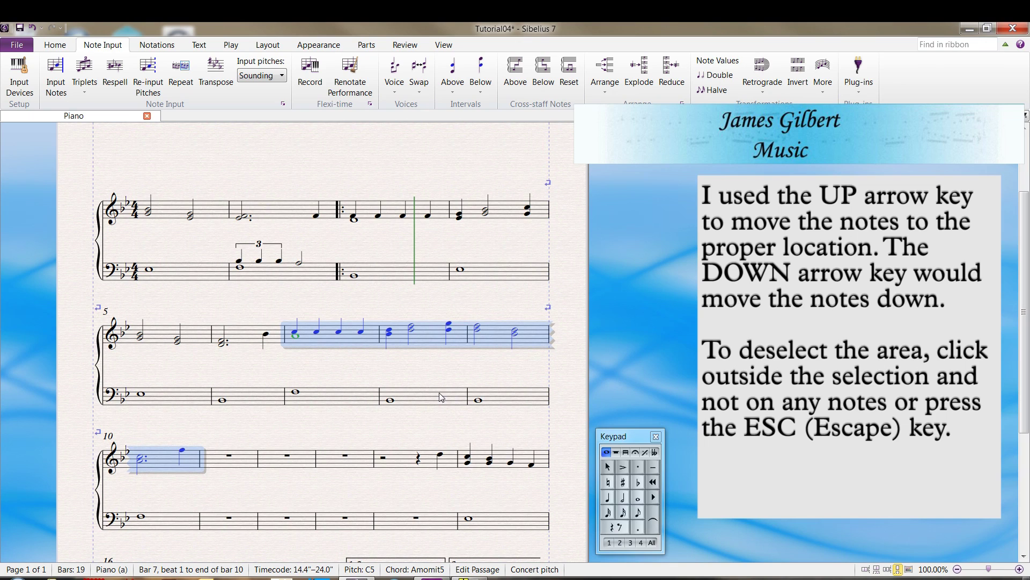
click(438, 366)
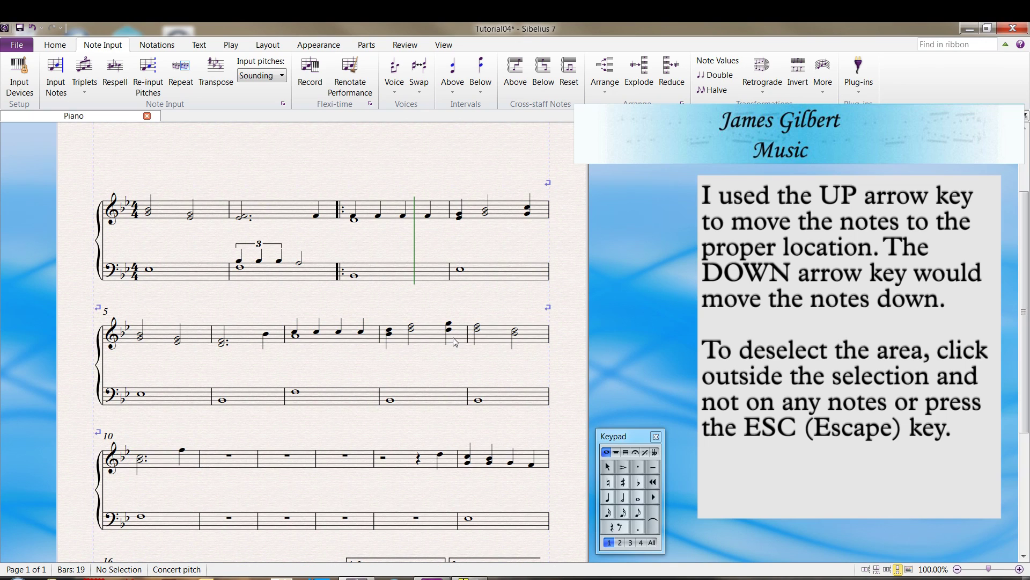
Raise the lower note of the beat 4 chord in treble bar 8 to E-flat 5.
click(454, 339)
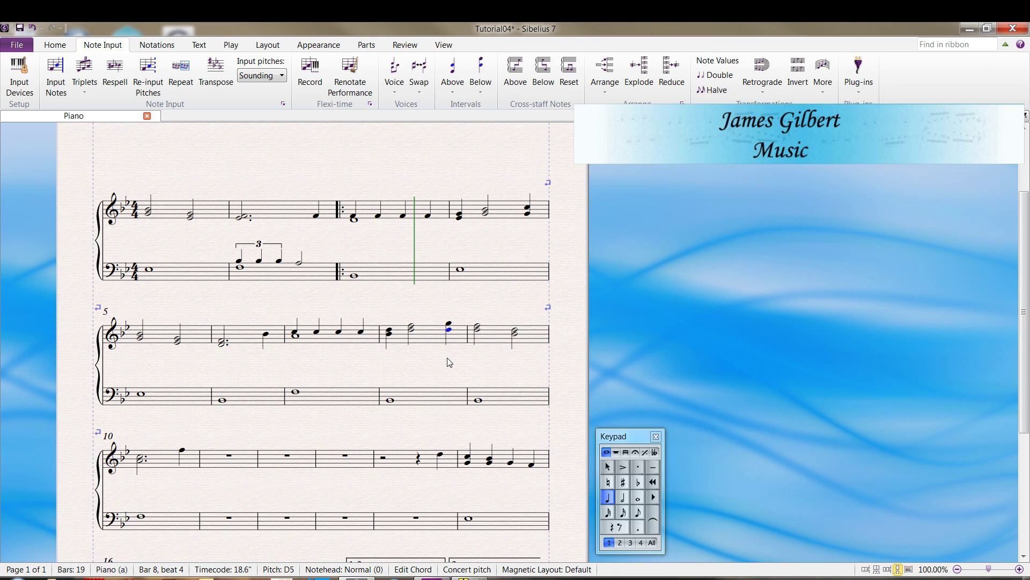
key(Up)
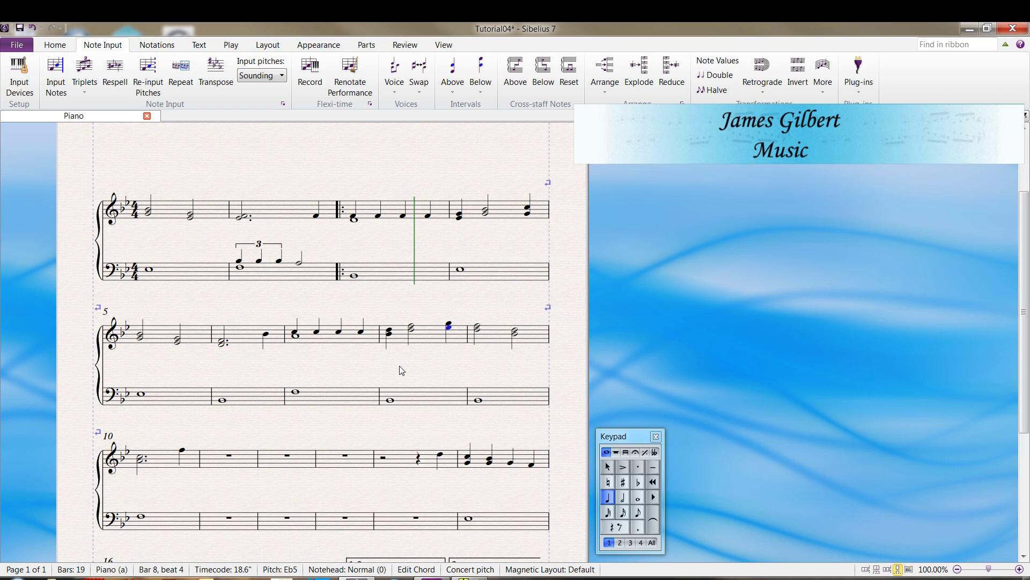
Try repeating bars 7 to 10 of both staves into bars 11 to 14, and undo the repeat.
click(337, 379)
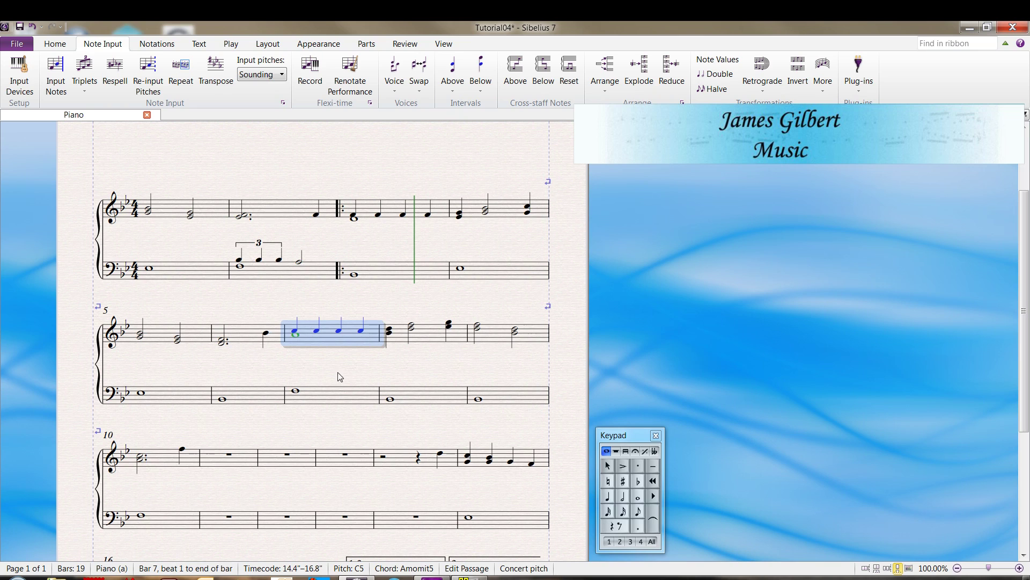
click(182, 450)
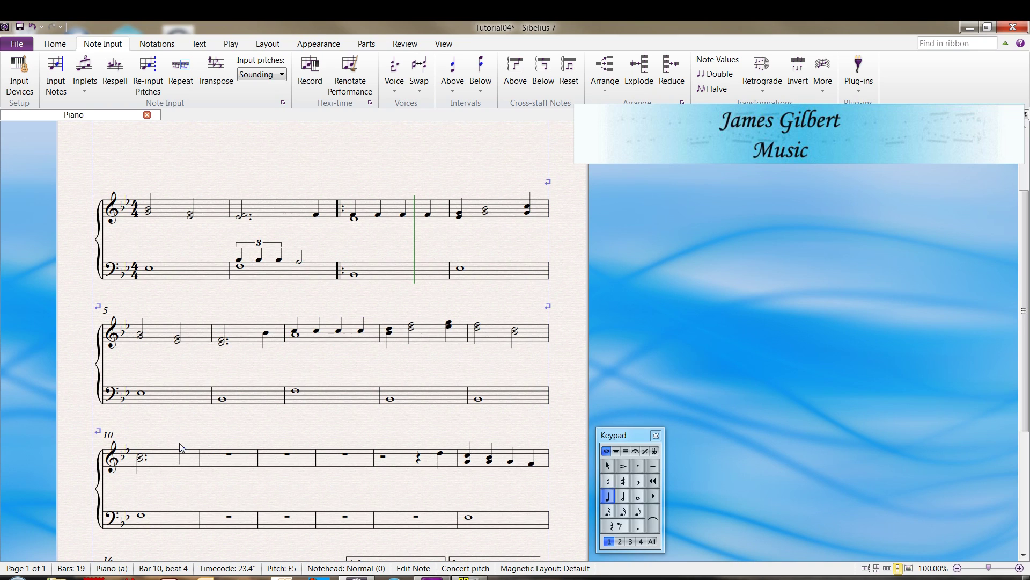
click(295, 334)
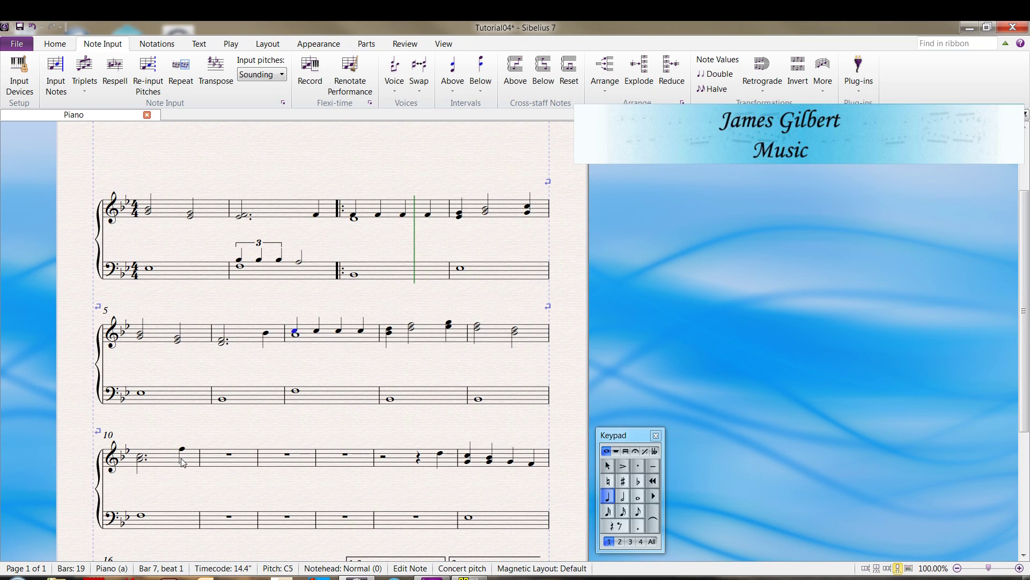
shift+click(141, 465)
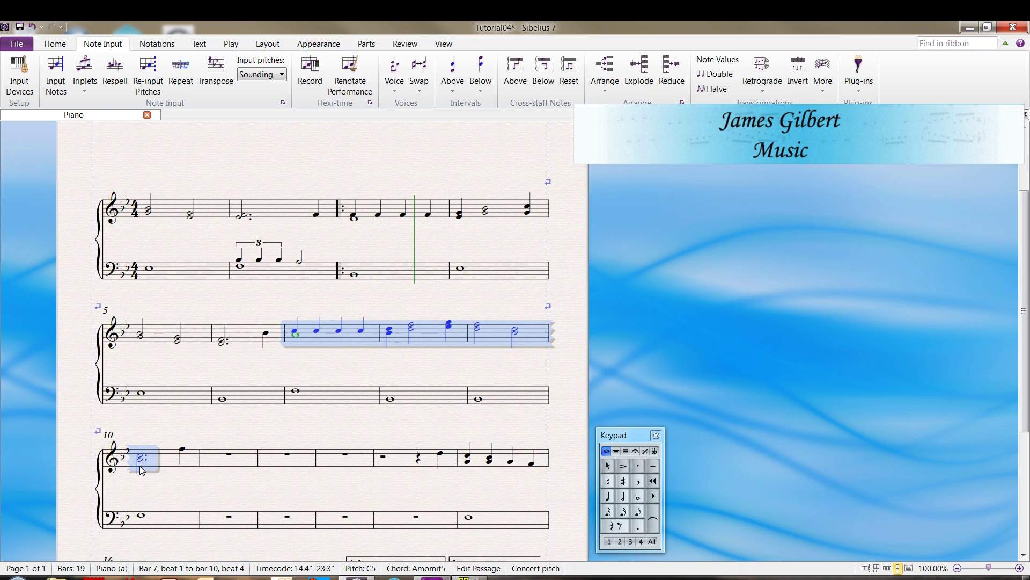
shift+click(143, 519)
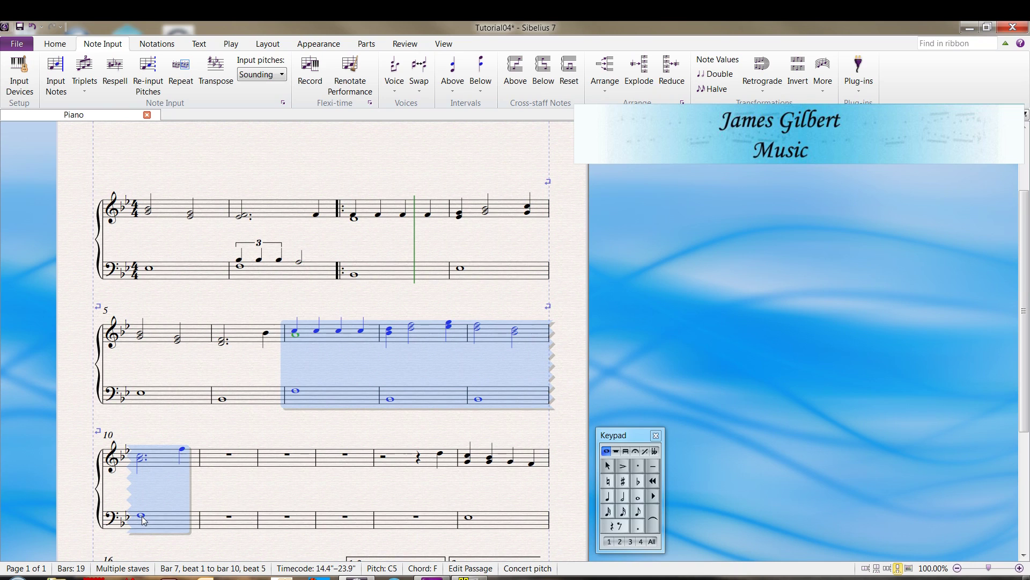
key(r)
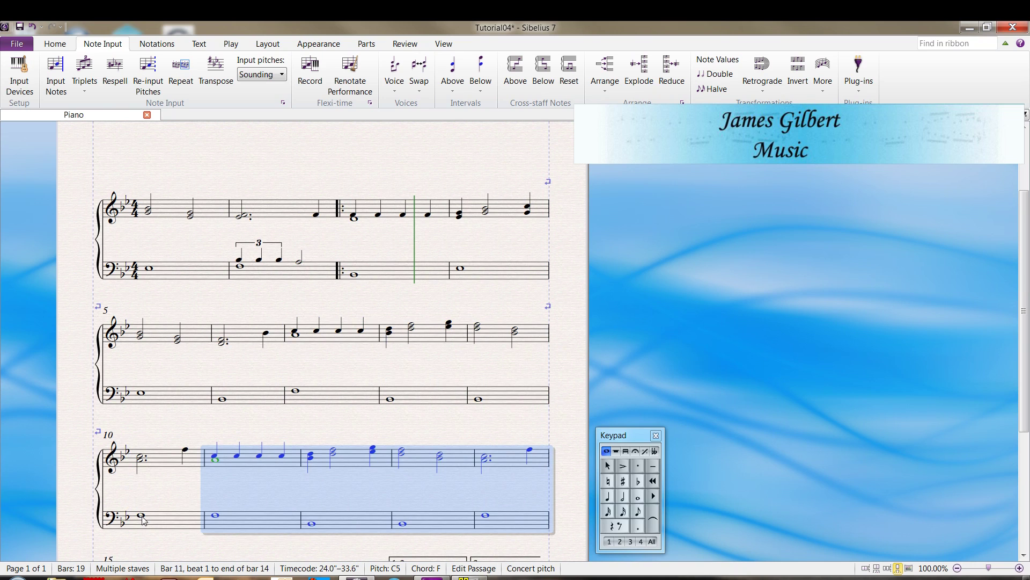
key(ctrl+z)
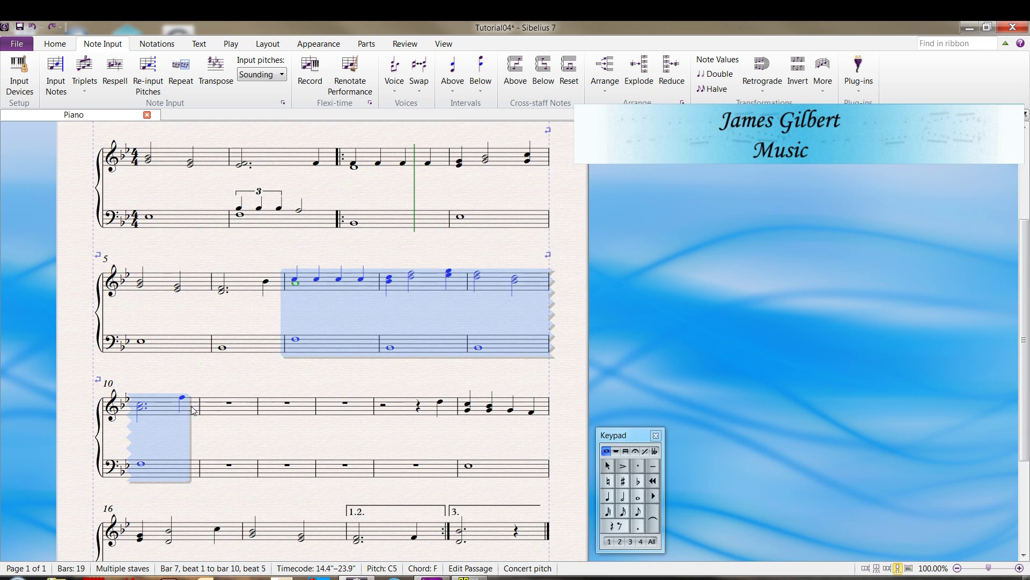
Copy both staves from bar 7 through the dotted half-note chord of bar 10, paste them into bar 11, and undo the paste.
shift+click(145, 414)
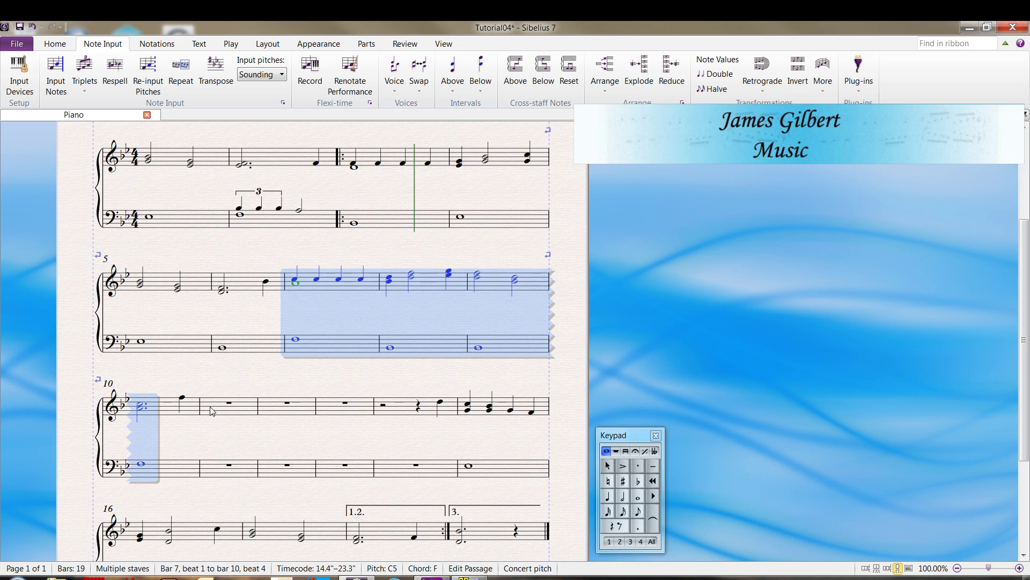
click(62, 47)
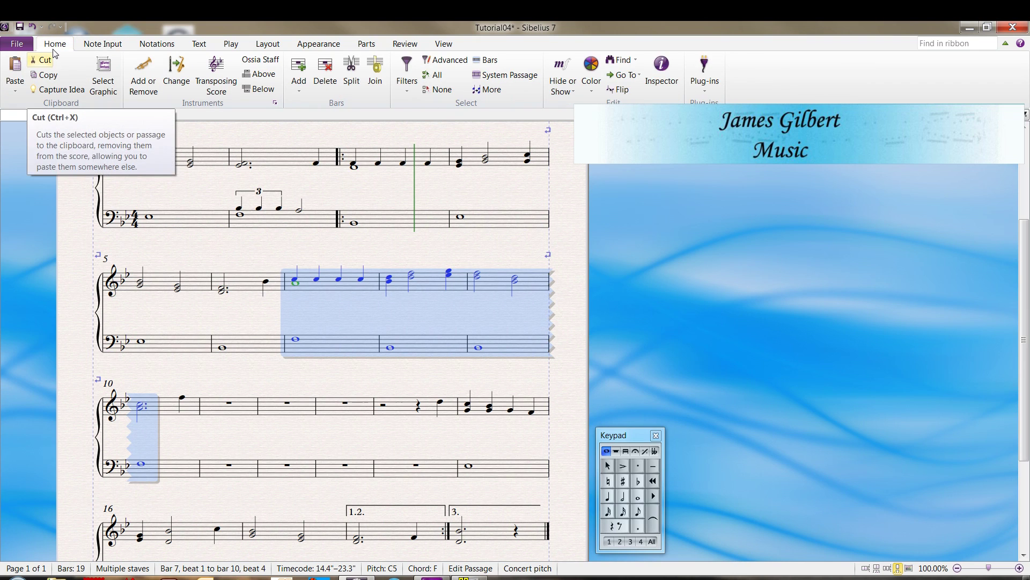
click(48, 79)
click(212, 411)
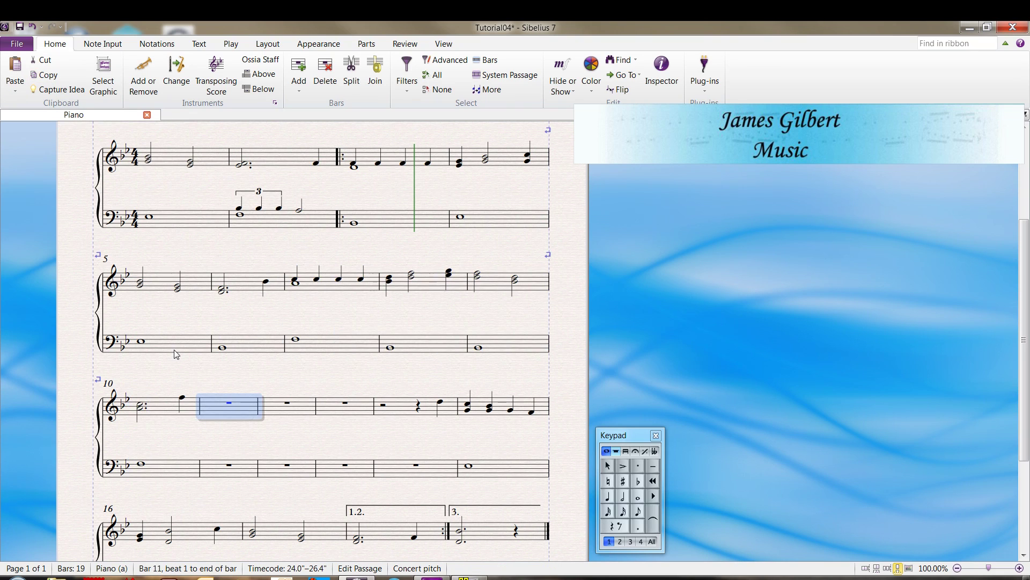
click(14, 70)
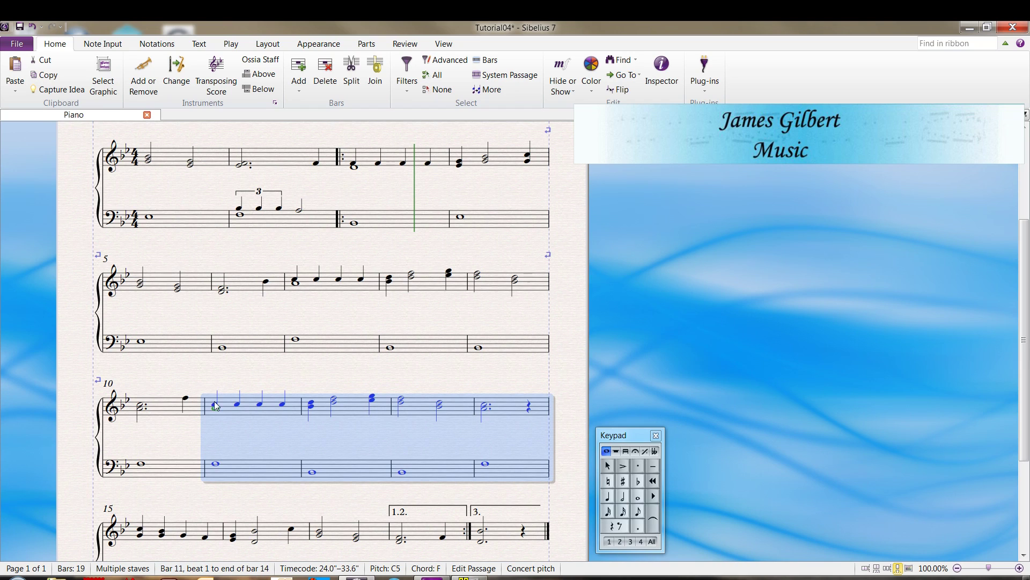
key(ctrl+z)
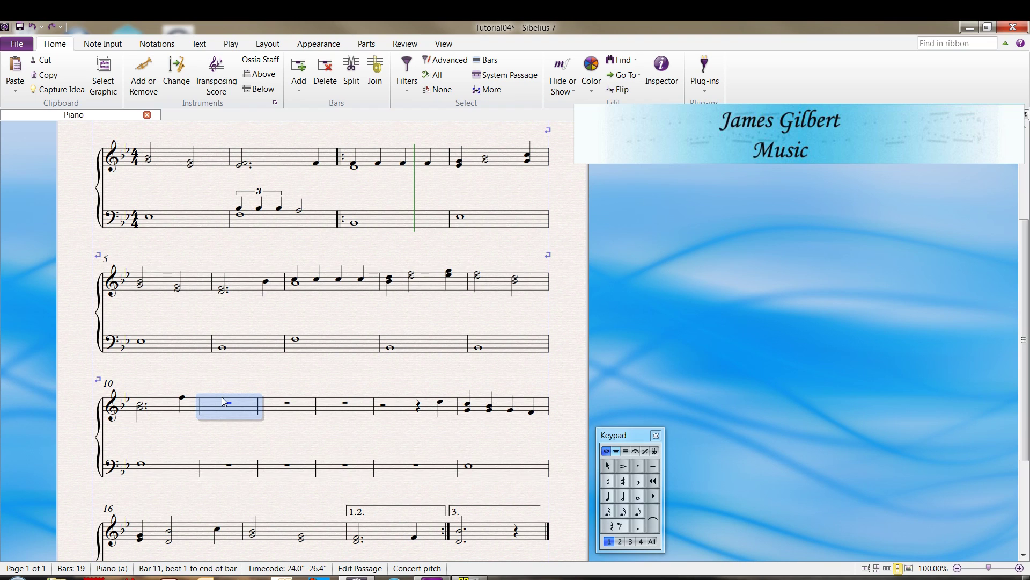
Copy both staves from bar 7 through the dotted half-note chord of bar 10 directly to the start of bar 11.
click(142, 464)
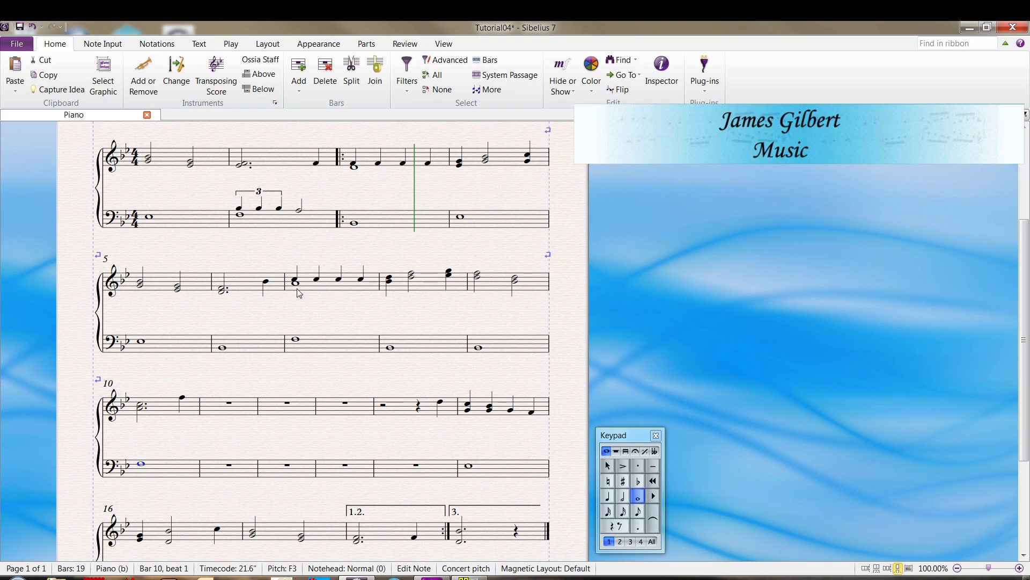
click(298, 290)
shift+click(160, 409)
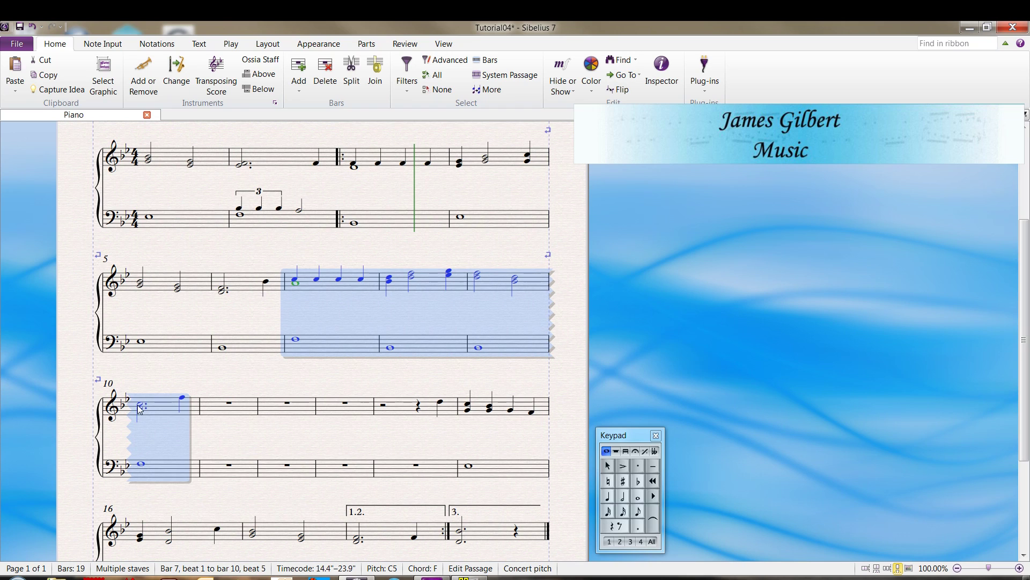
shift+click(139, 409)
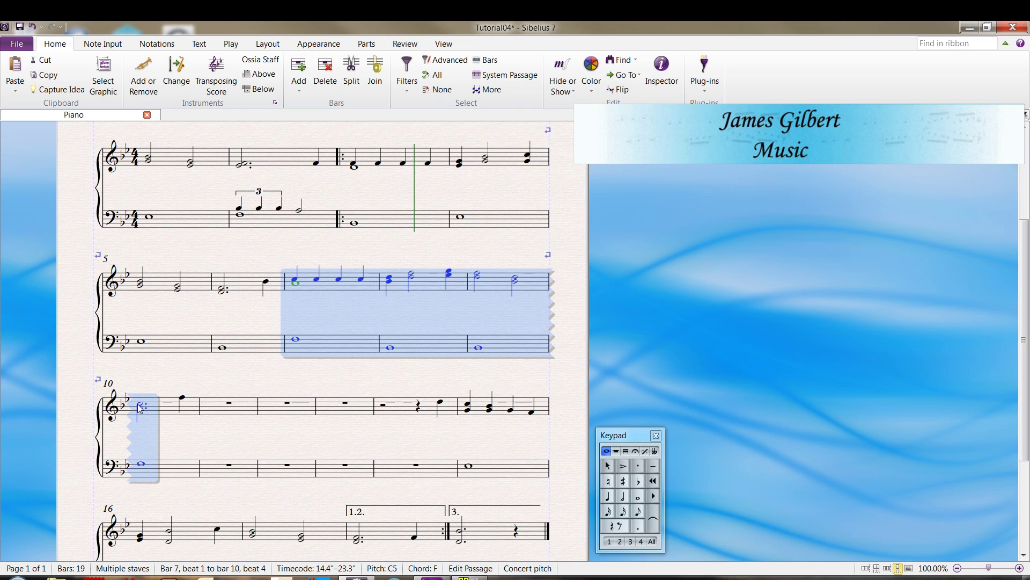
alt+click(205, 406)
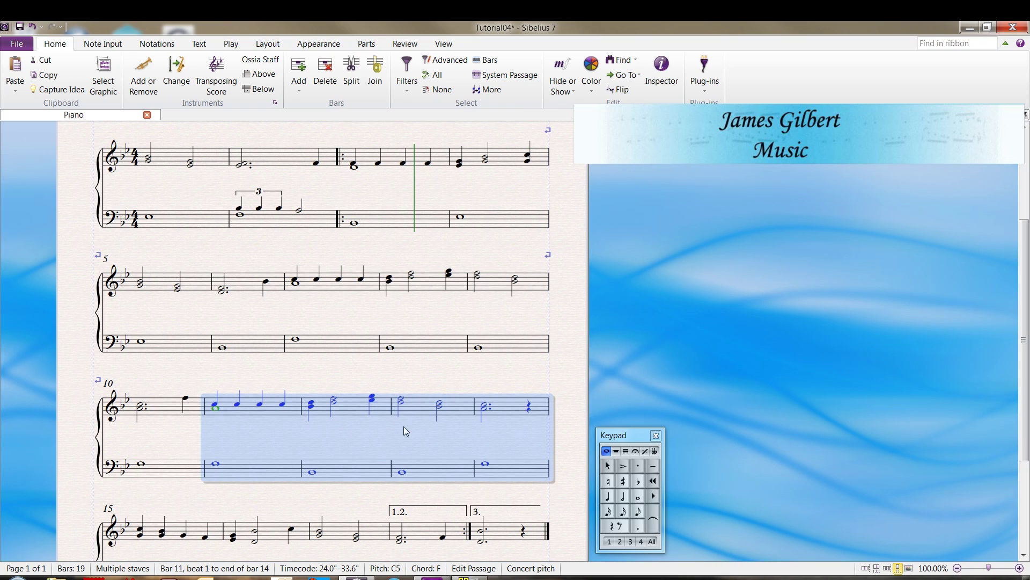
Replace the quarter rest on beat 4 of treble bar 14 with a D5 quarter note and leave note entry.
click(501, 437)
click(528, 408)
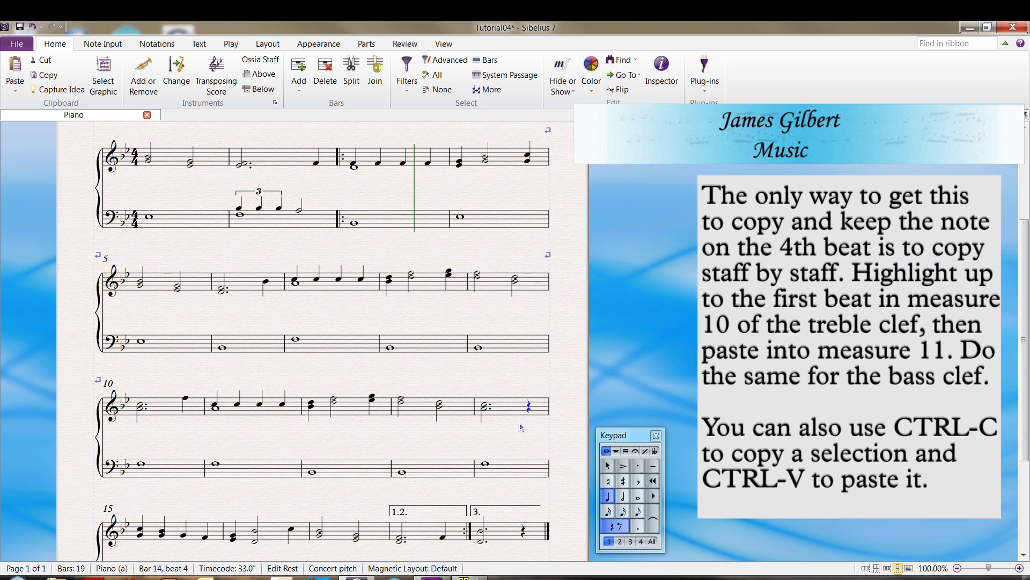
key(d)
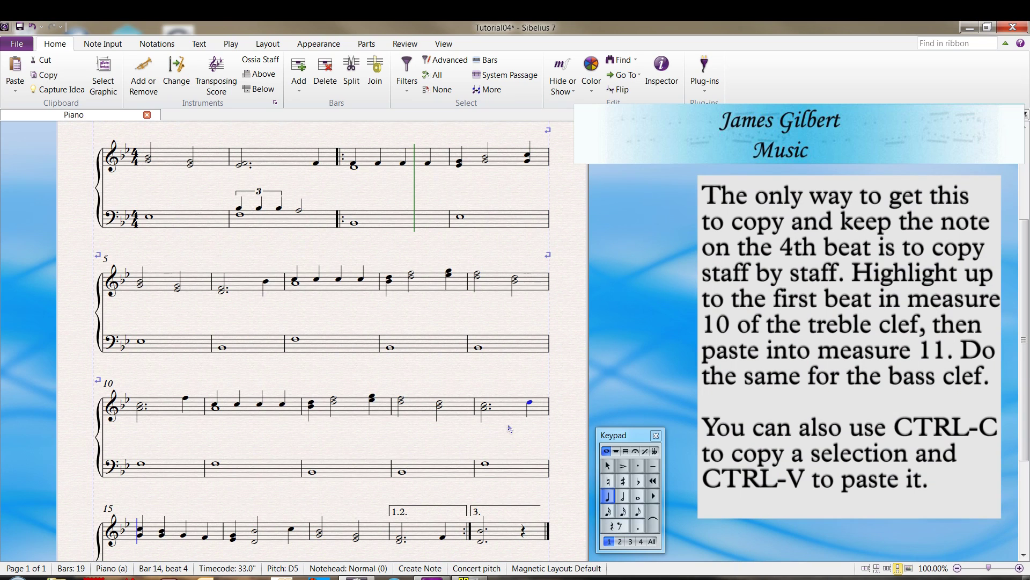
key(Escape)
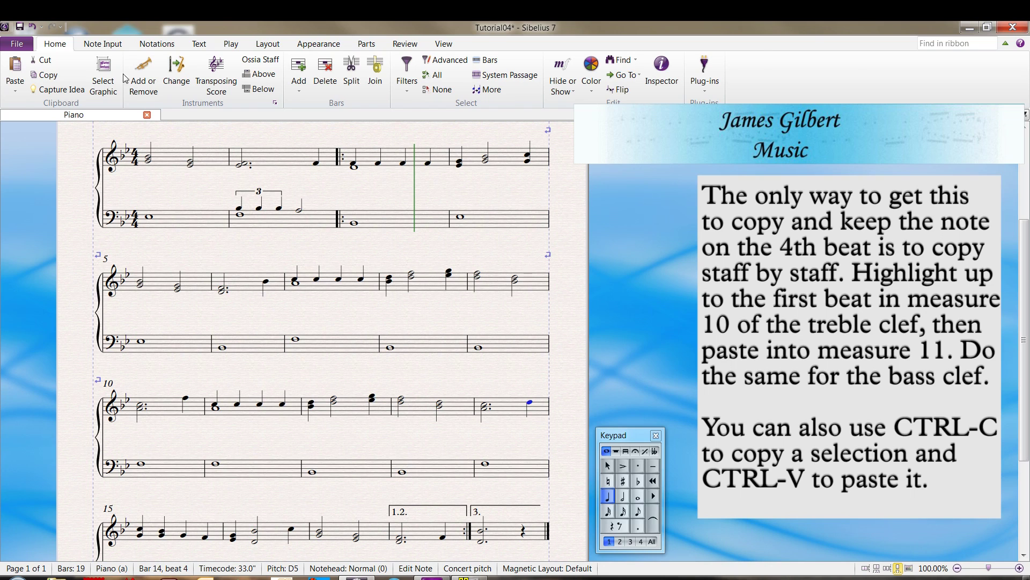
Swap voices 1 and 2 throughout treble bar 11 and deselect the bar.
scroll(126, 78, down, 1)
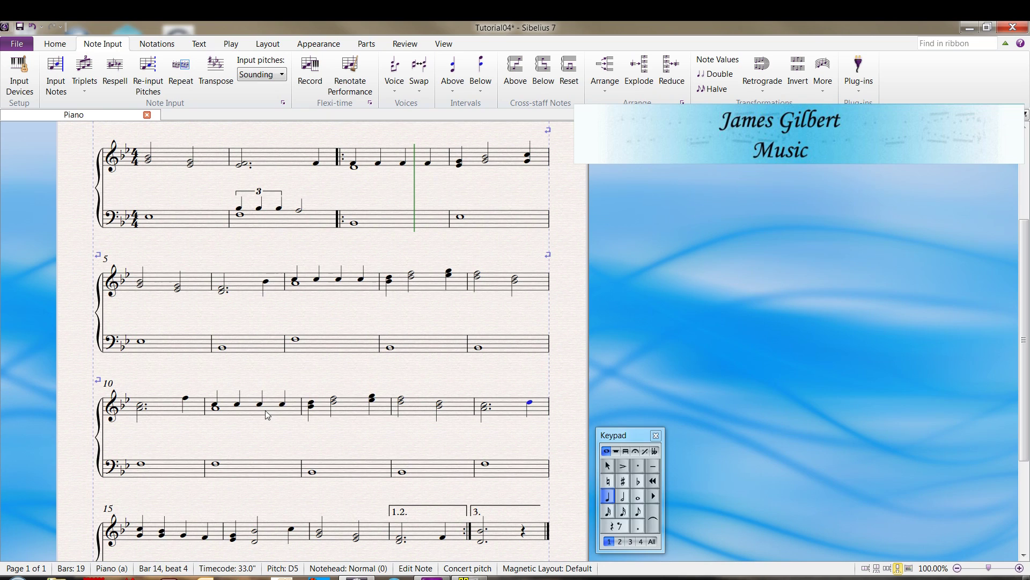
click(247, 417)
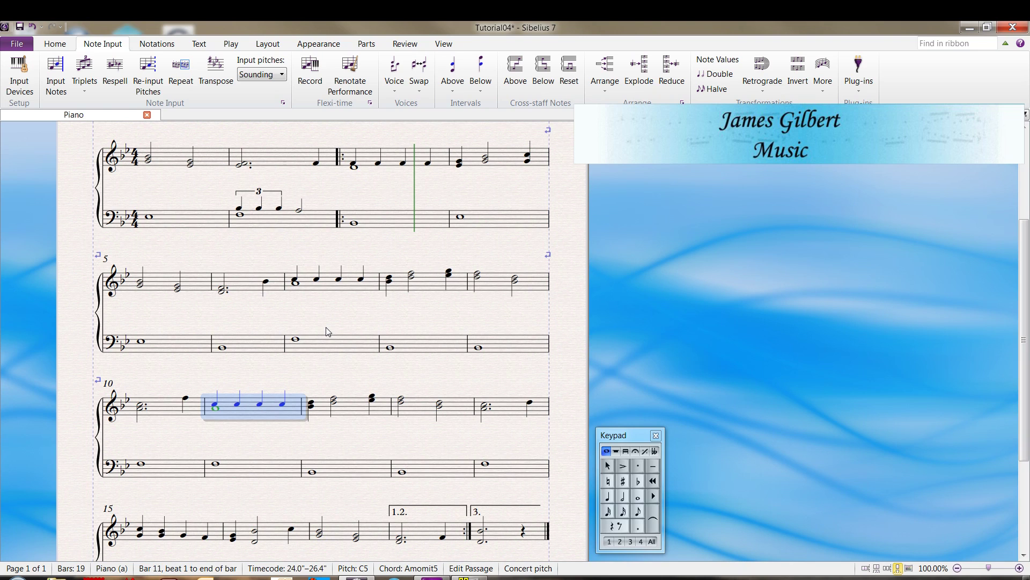
key(shift+v)
click(277, 371)
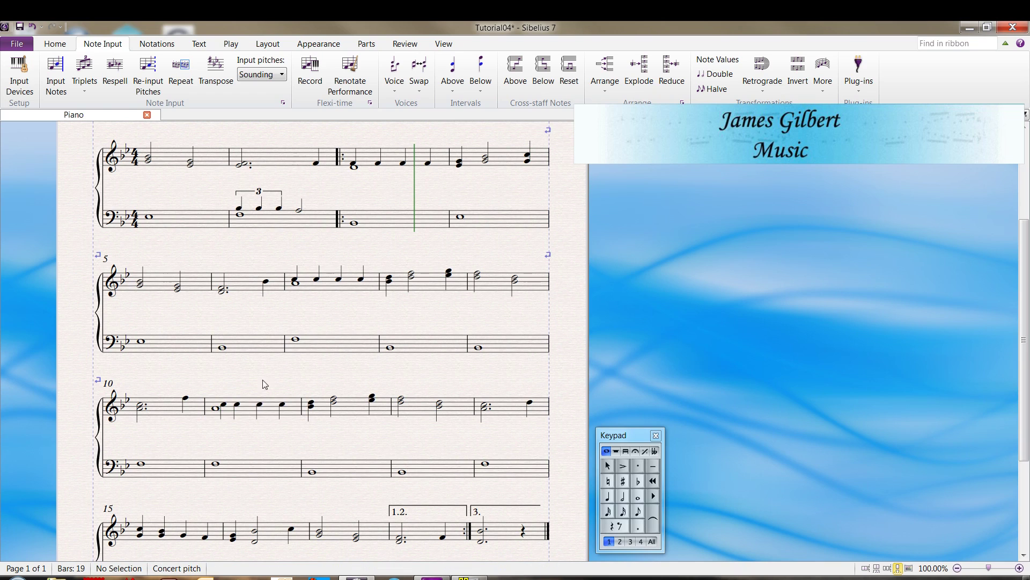
Check the voices of the C5 and A4 on beat 1 of treble bar 11, and swap the bar's voices back.
click(223, 405)
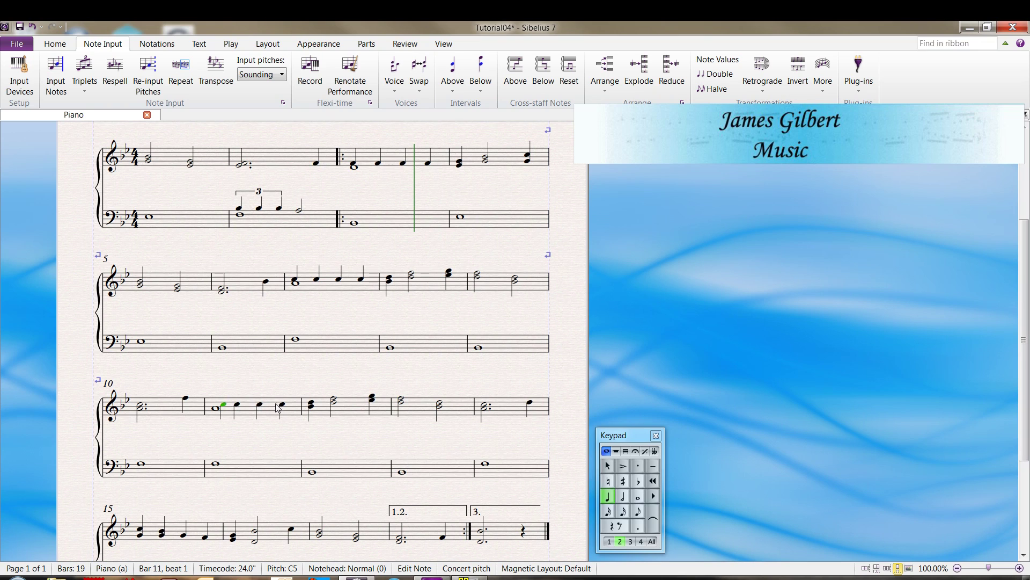
click(216, 410)
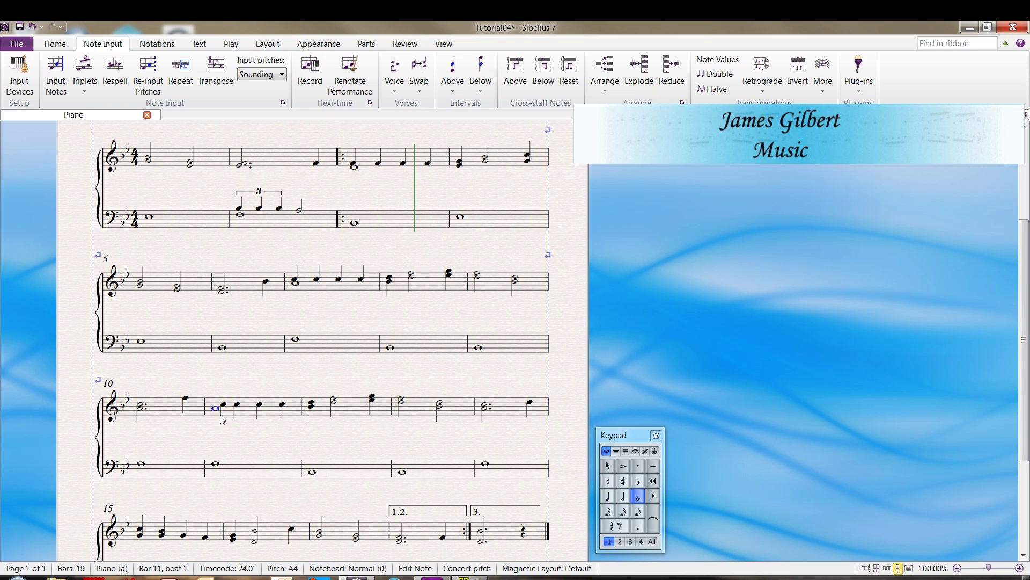
click(250, 415)
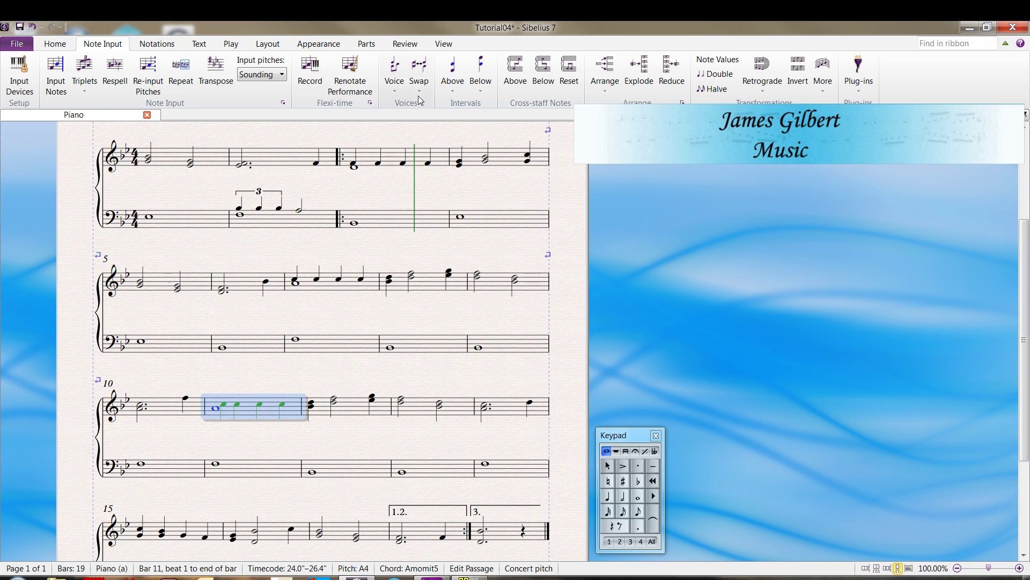
click(420, 69)
Filter the bottom notes of the chords in treble bar 8 and move them into voice 2.
click(409, 293)
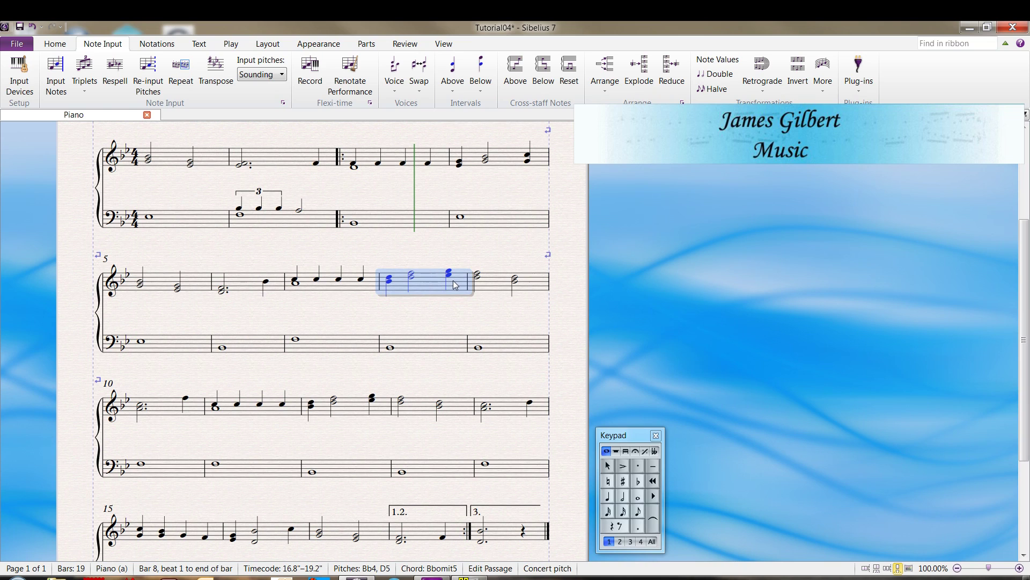
scroll(406, 92, up, 1)
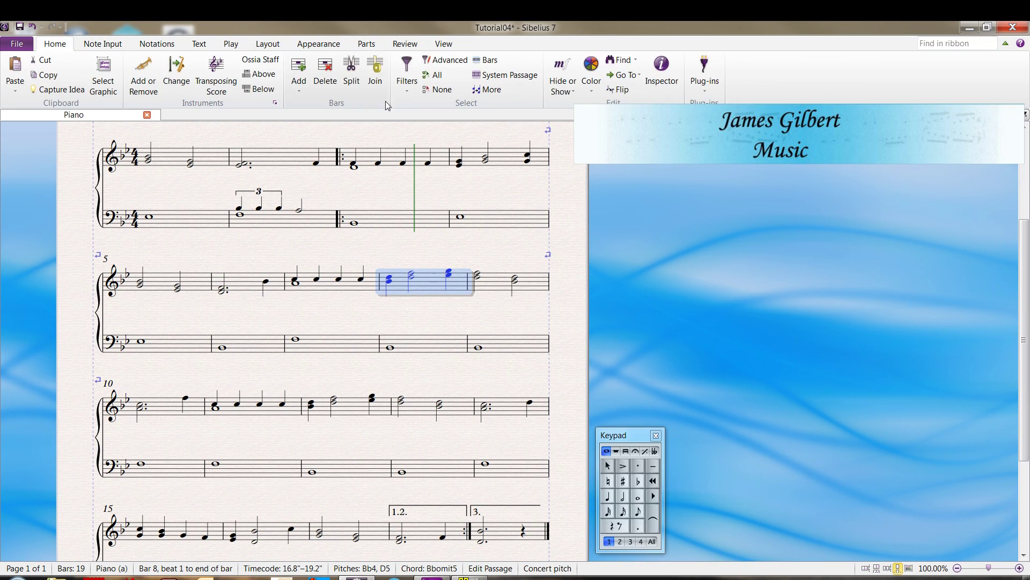
click(408, 94)
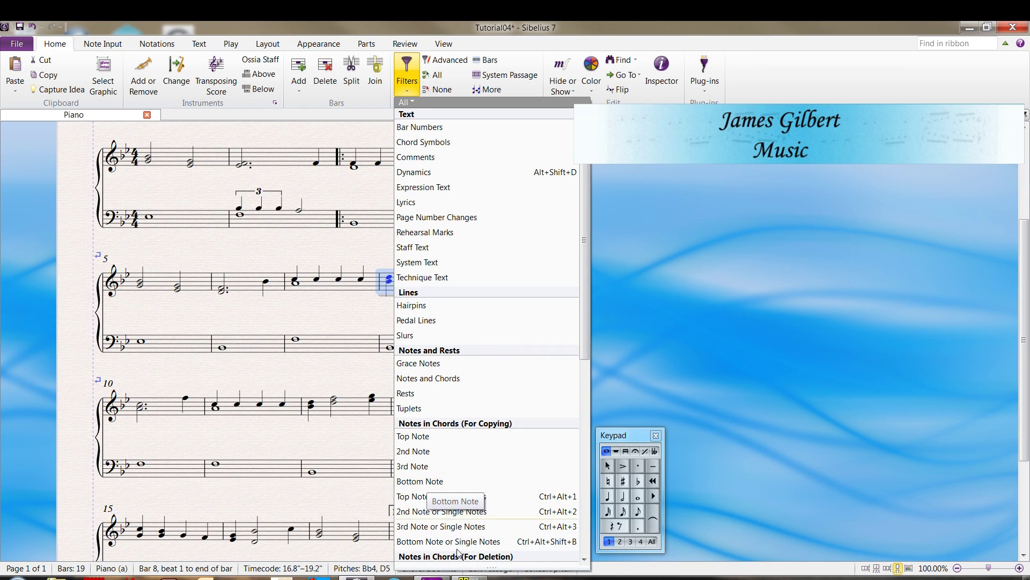
click(429, 481)
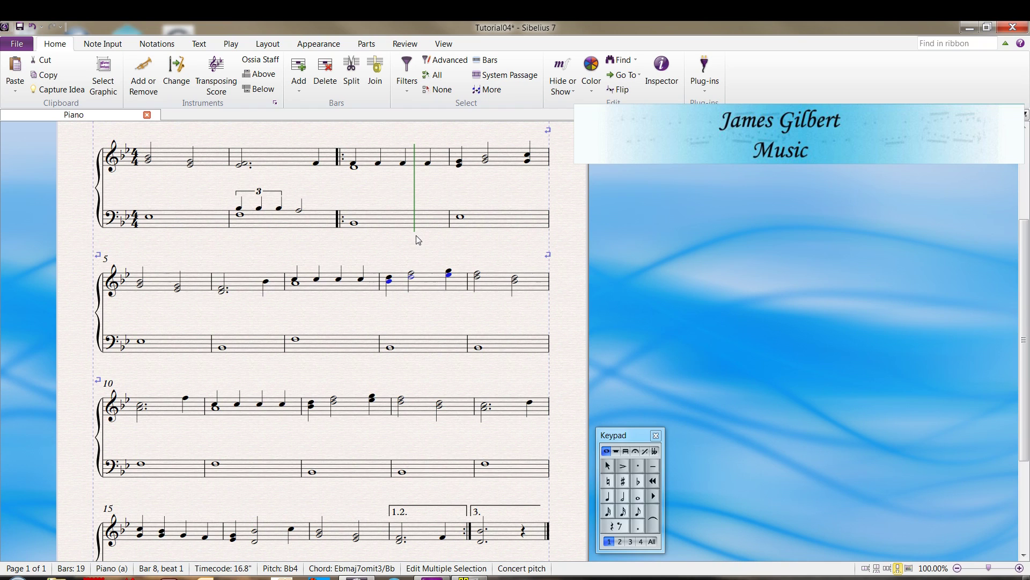
click(118, 47)
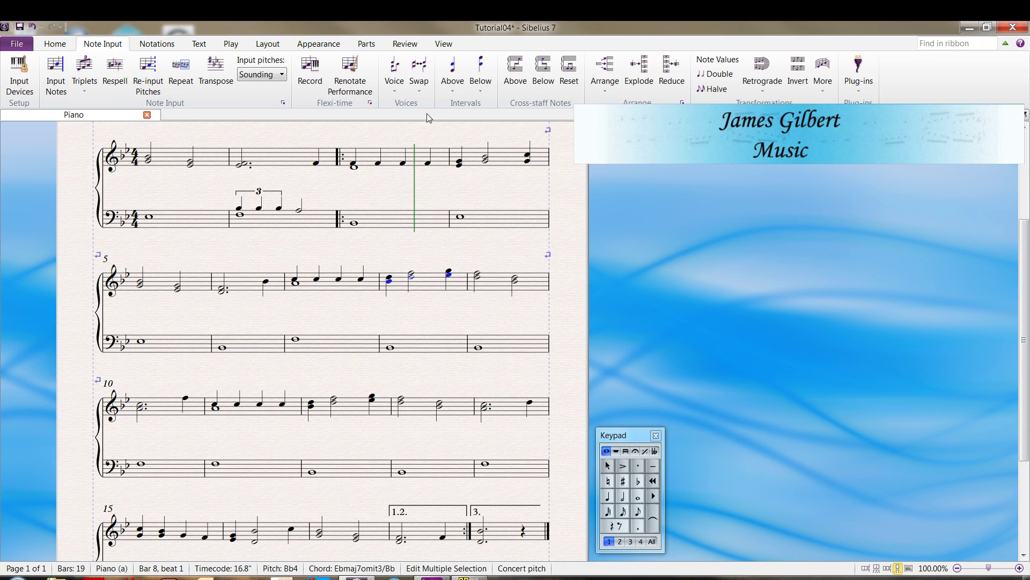
click(395, 91)
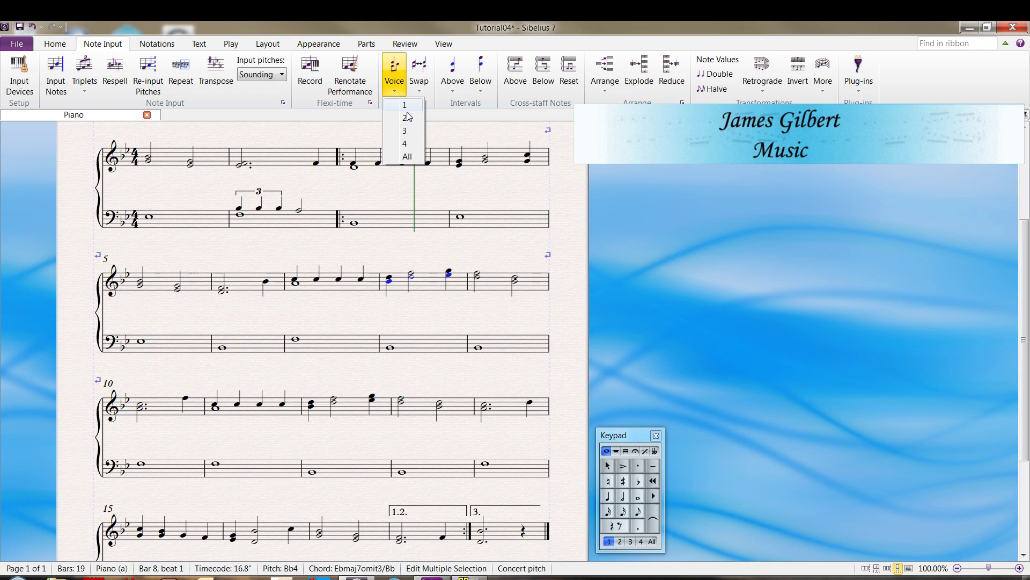
click(407, 118)
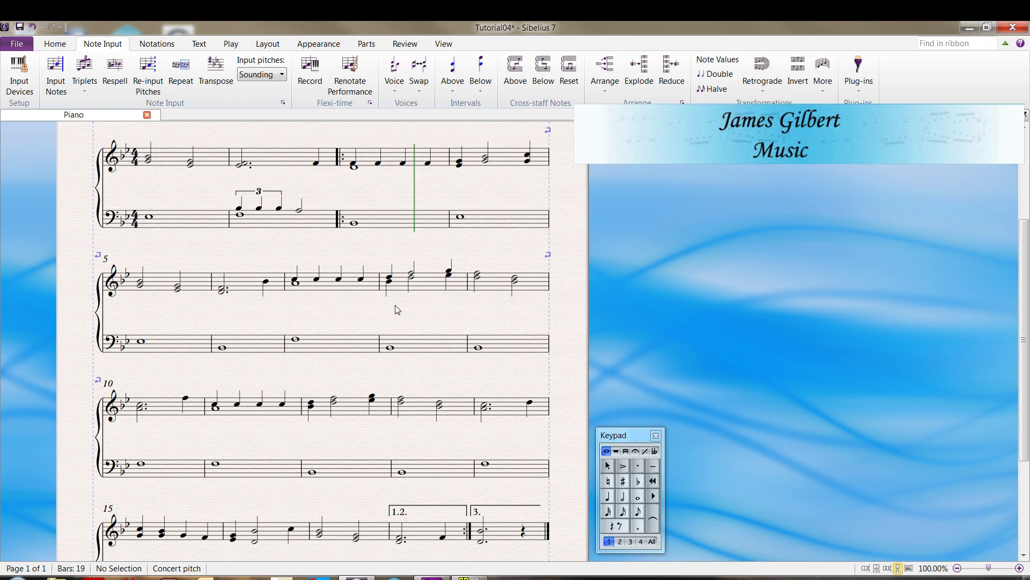
Lengthen the voice 2 B-flat 4 on beat 1 of treble bar 8 to a dotted half note and deselect it.
click(391, 289)
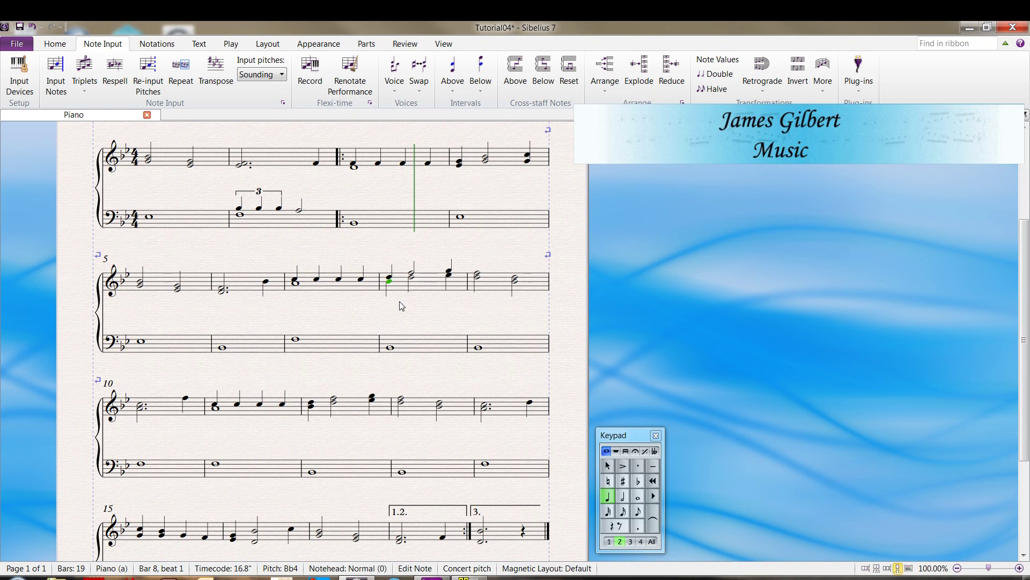
key(5)
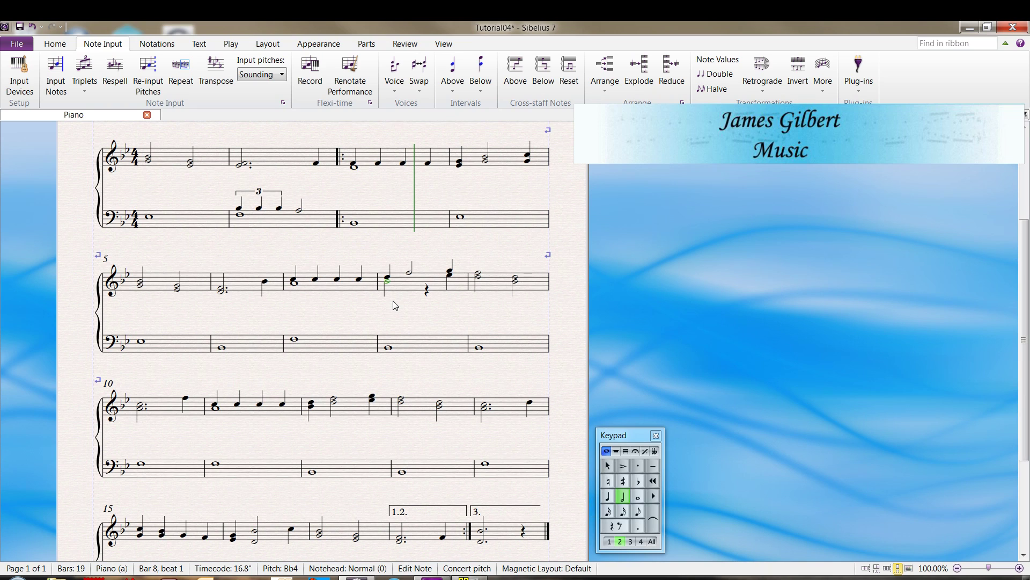
key(period)
key(Escape)
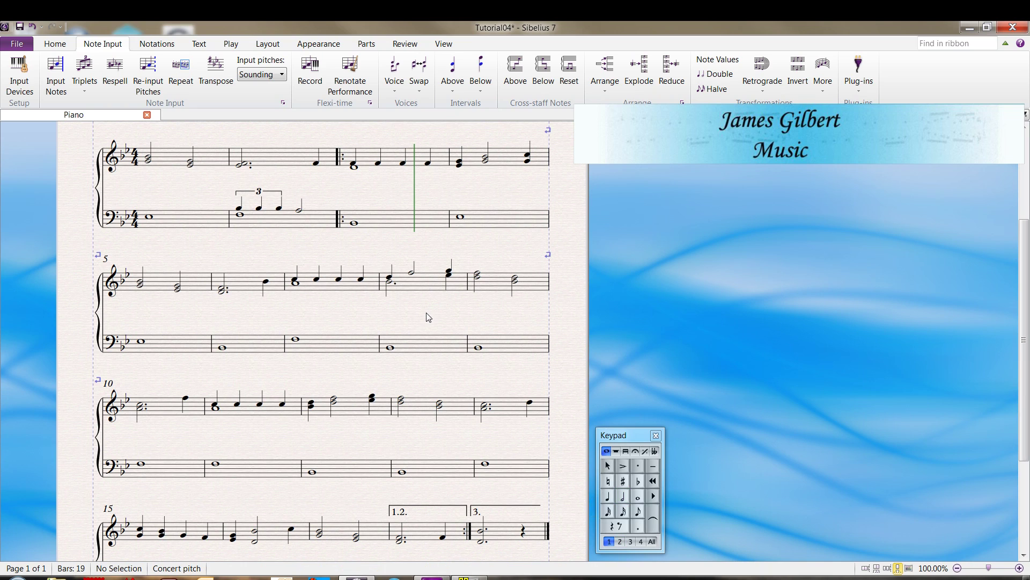
Reassign the E-flat 5 on beat 4 of treble bar 8 to voices 1, 2, 3 and 4 in turn, leaving it in voice 4.
click(449, 275)
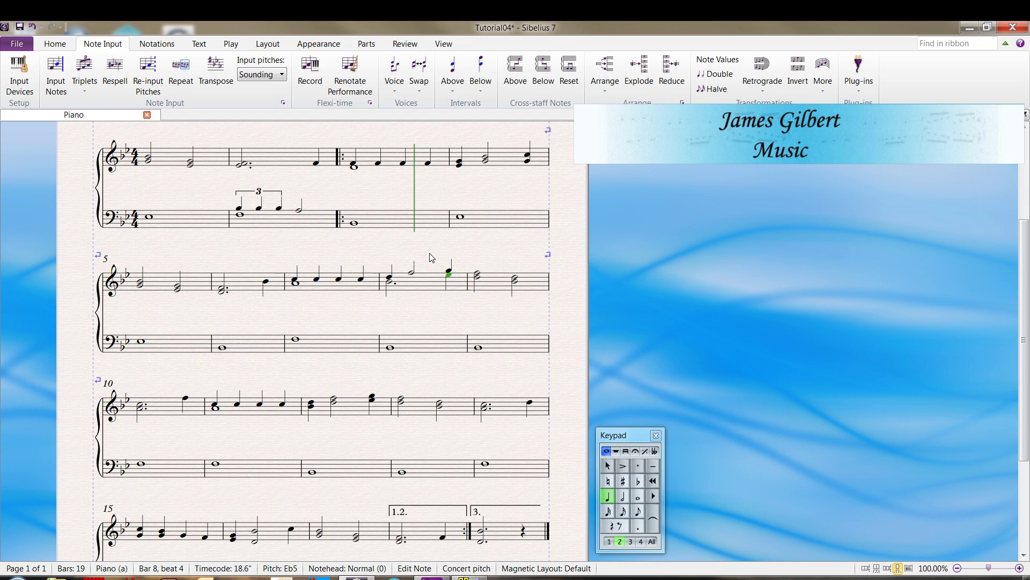
click(397, 95)
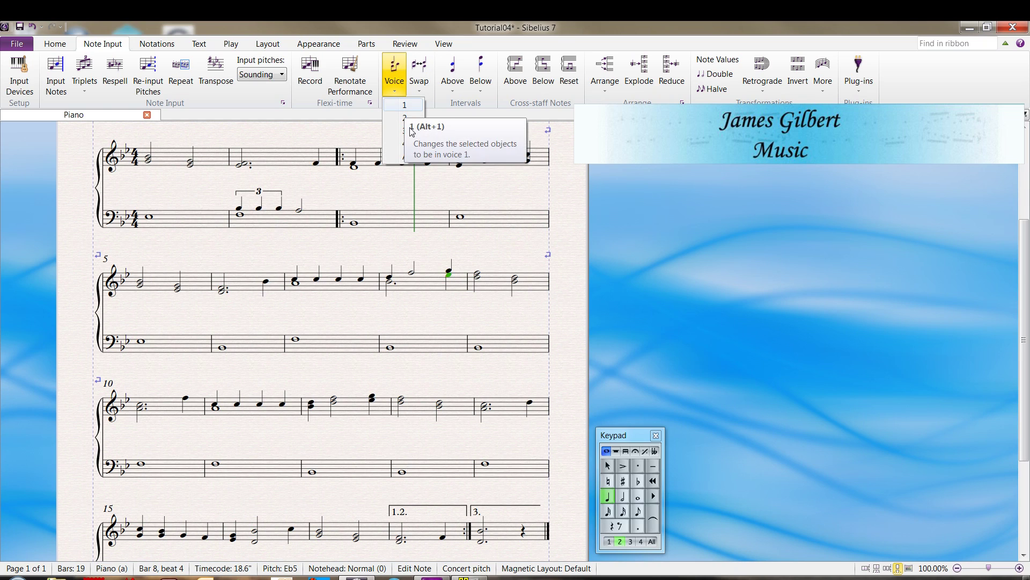
click(434, 263)
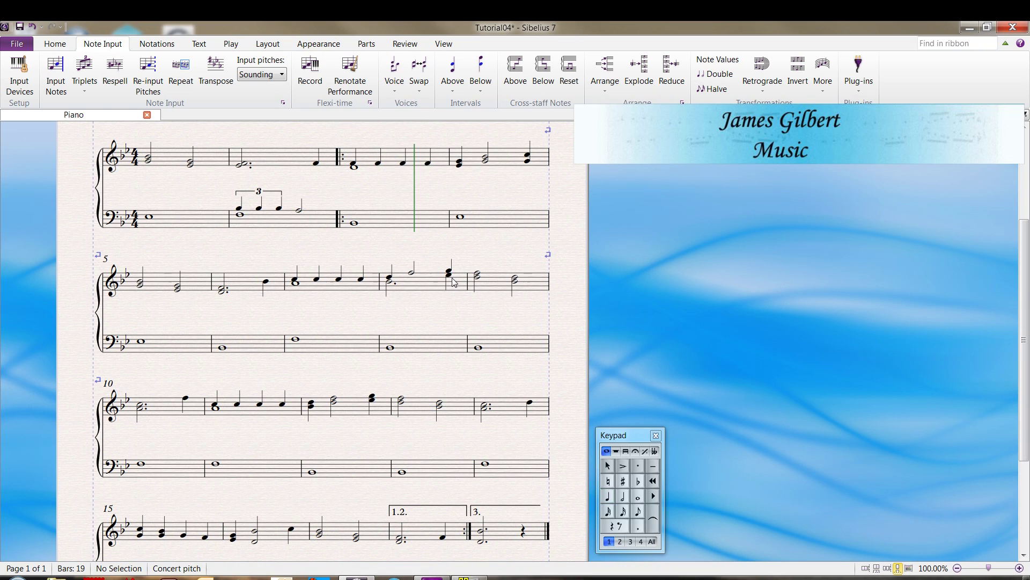
click(454, 286)
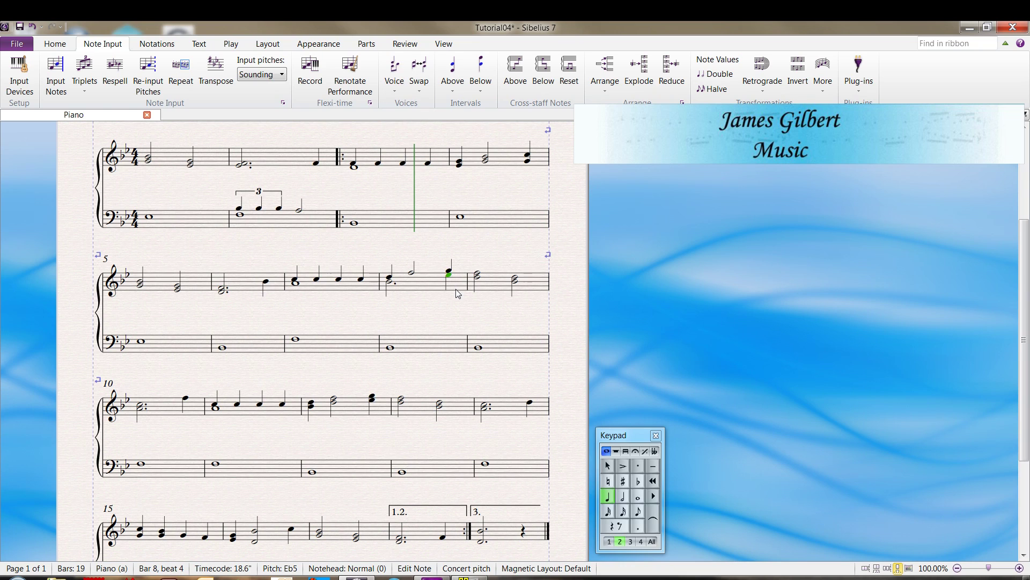
key(alt+1)
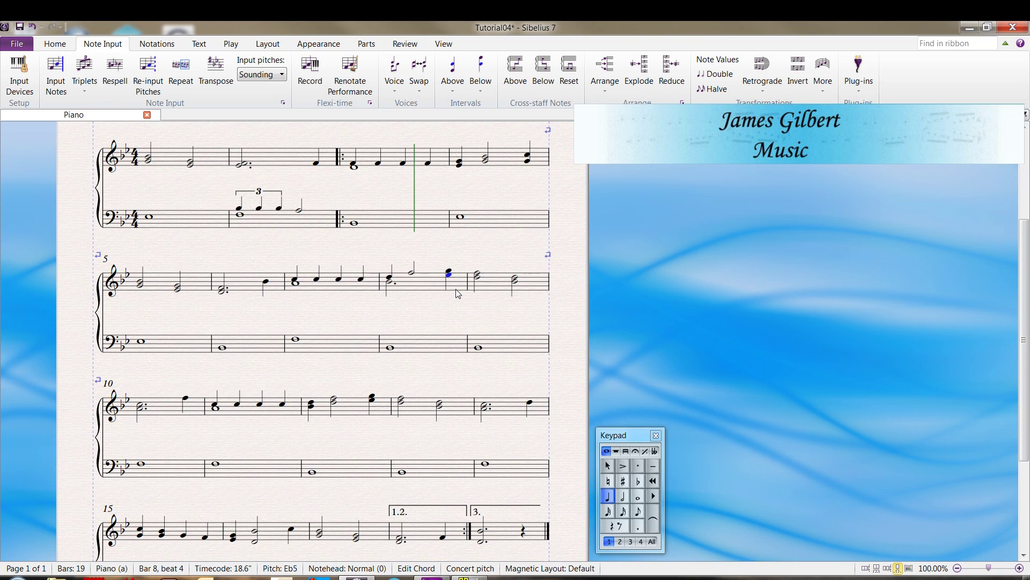
key(alt+2)
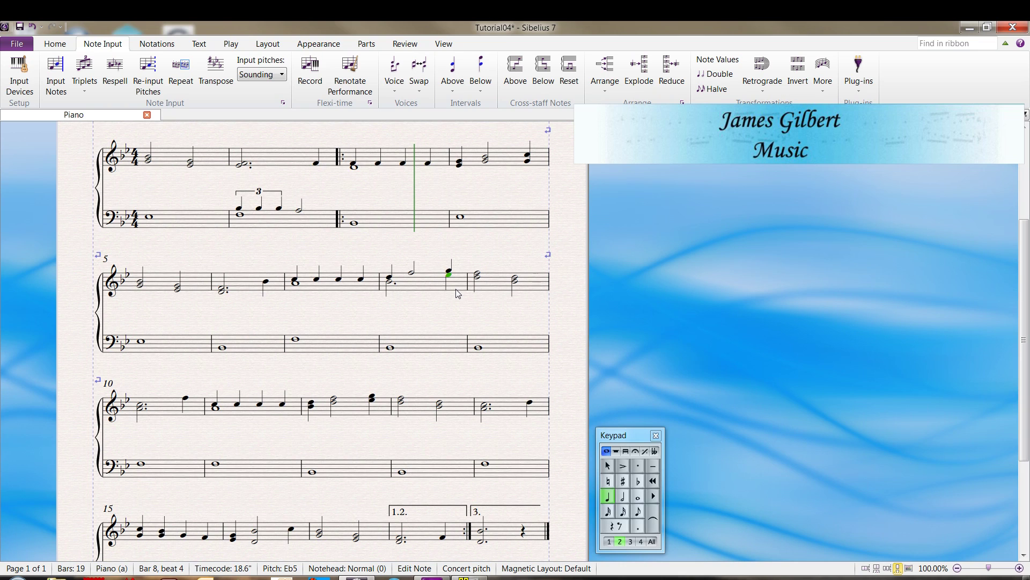
key(alt+3)
key(alt+4)
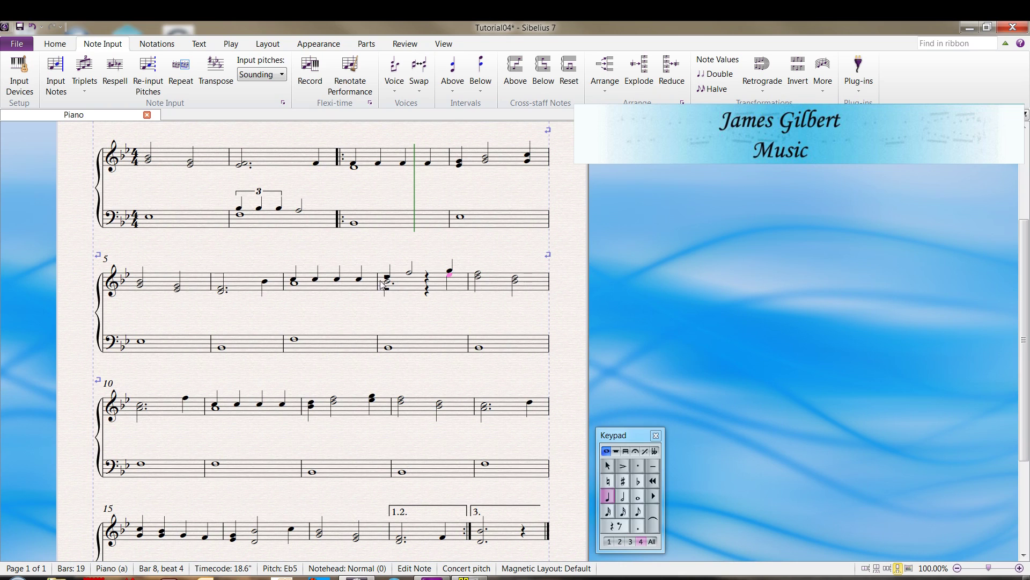
Remove or hide the leftover voice 3 and voice 4 rests in treble bar 8 and clear the selection.
click(429, 290)
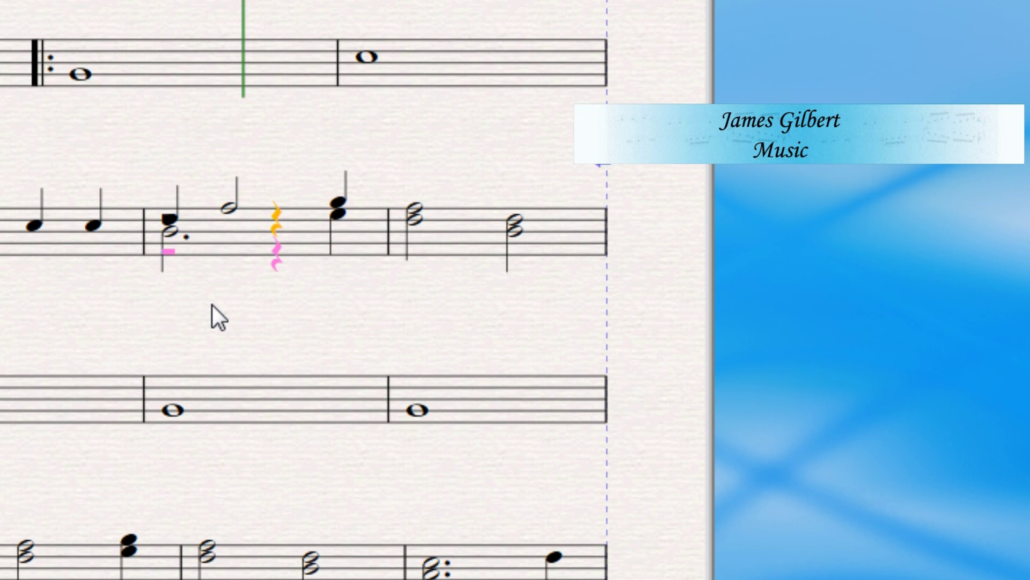
key(Delete)
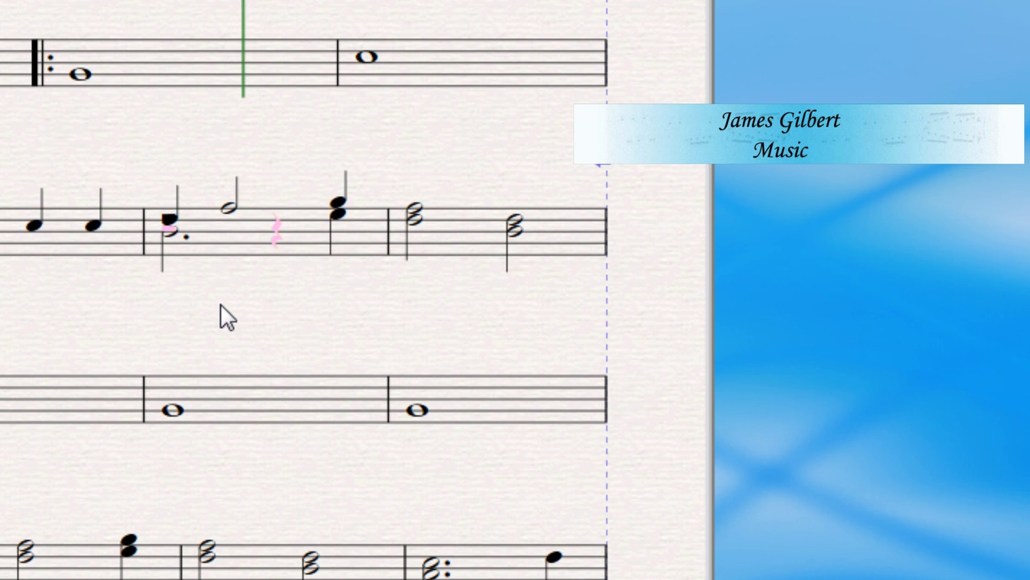
key(Delete)
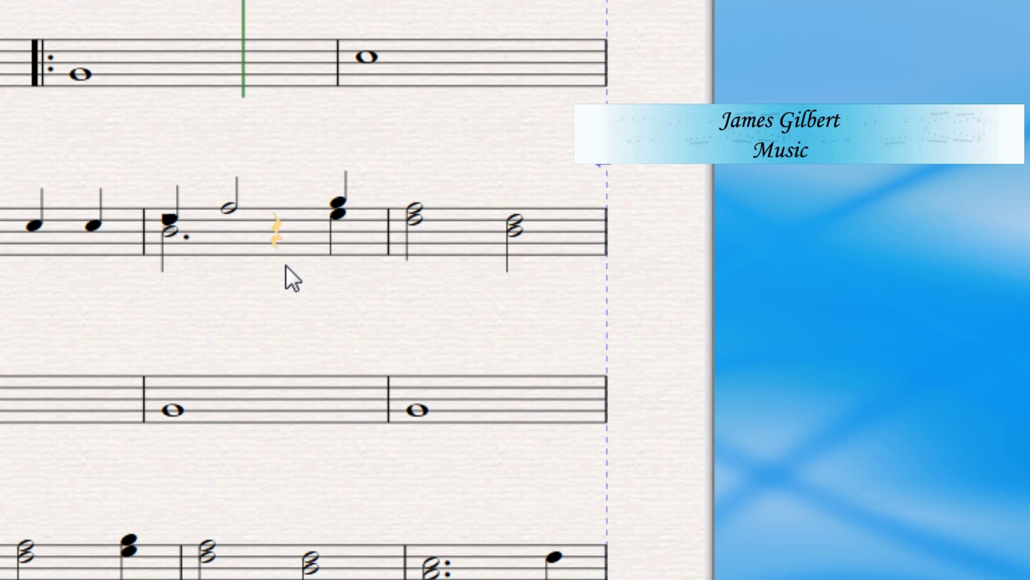
key(Left)
key(alt+Down)
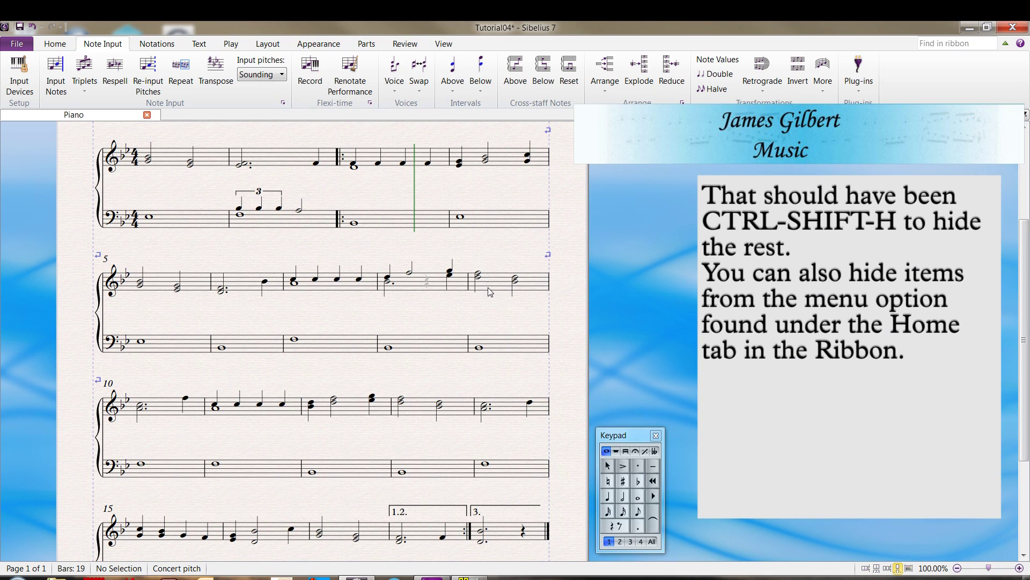
Move the D5 on beat 1 of treble bar 9 into voice 3 and filter that bar for voice 3.
click(478, 275)
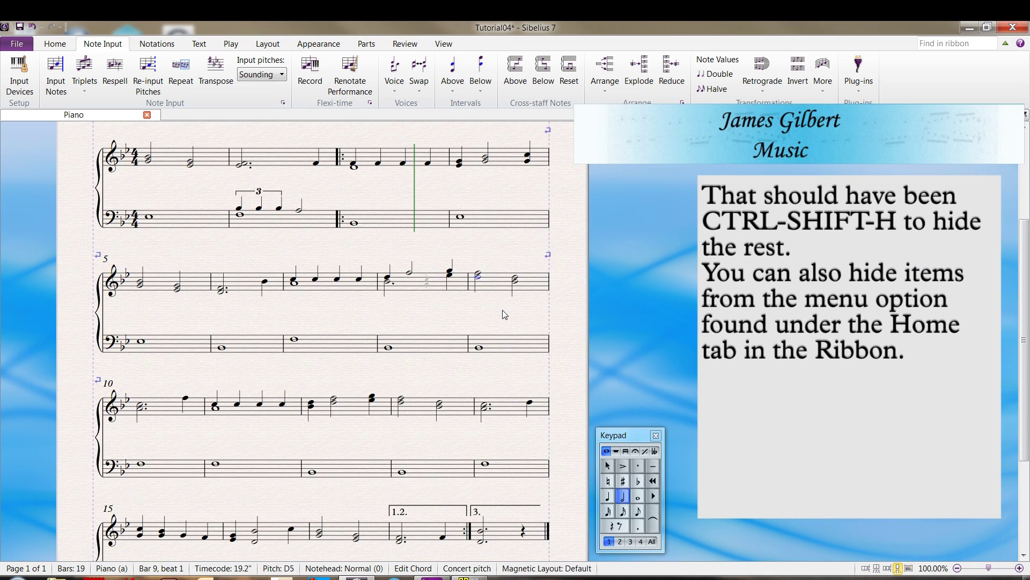
key(alt+3)
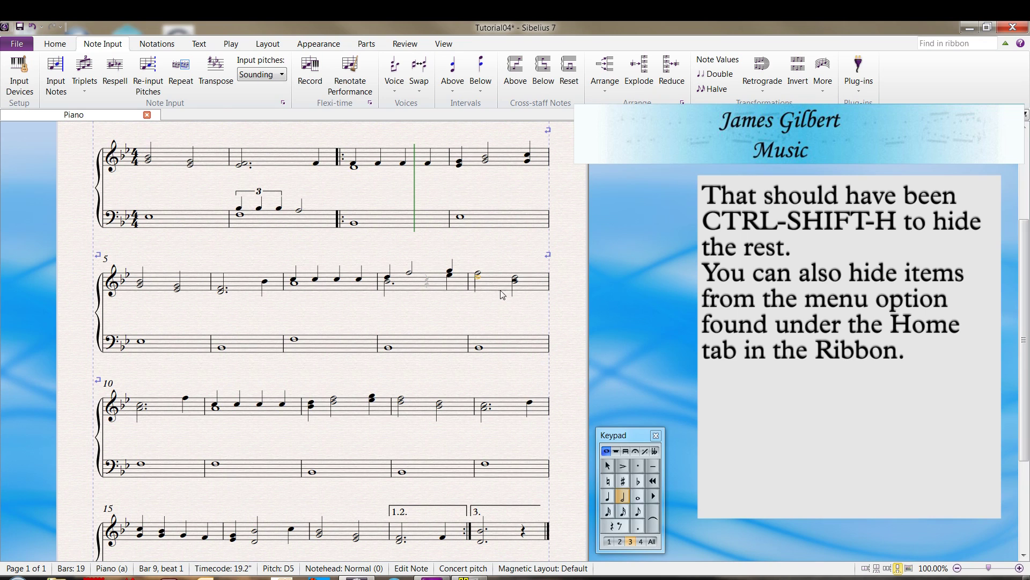
click(501, 292)
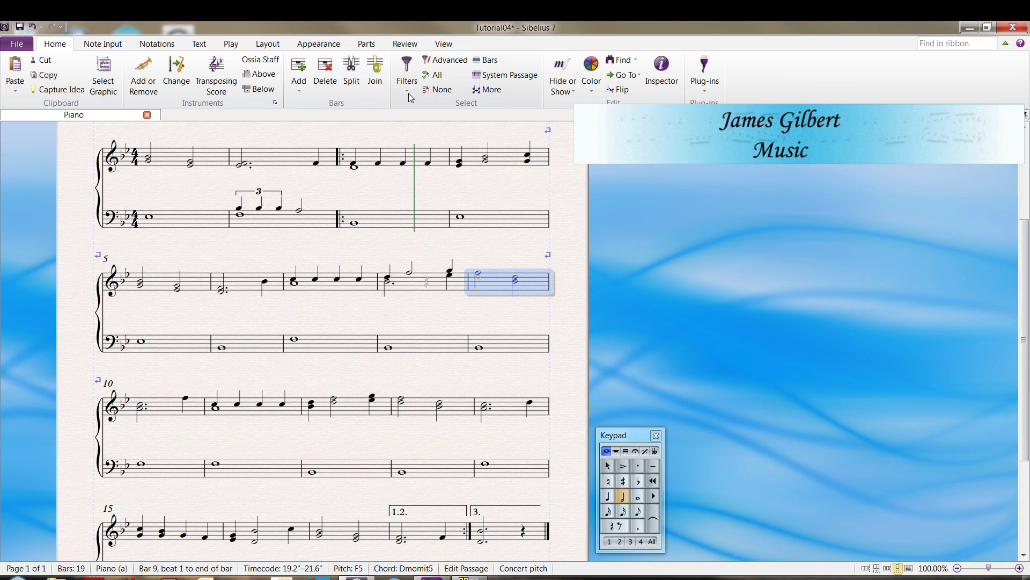
click(408, 92)
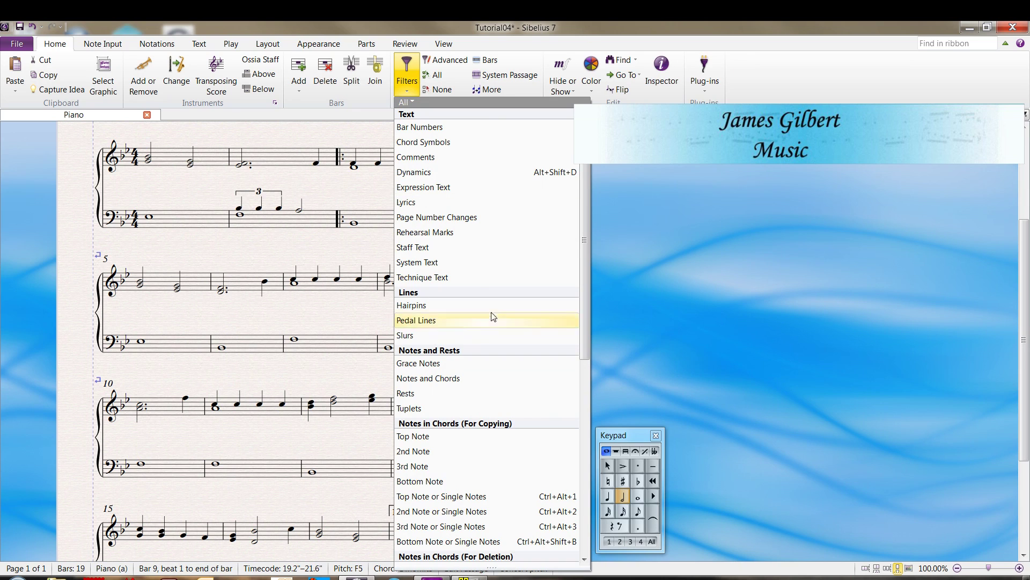
scroll(489, 337, down, 4)
scroll(489, 338, down, 3)
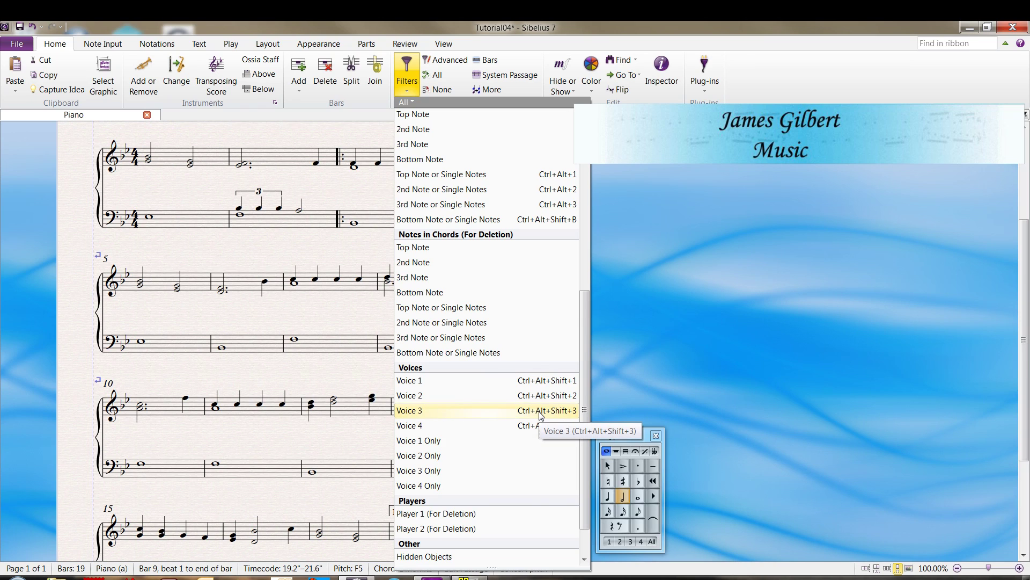
click(540, 410)
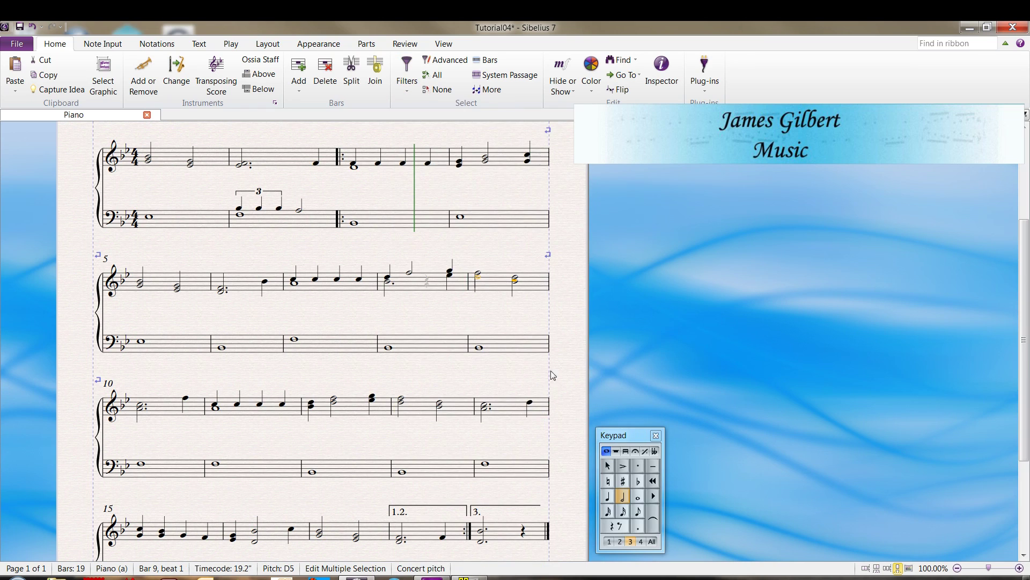
Filter the rests from the voice 3 selection in treble bar 9 and hide them.
click(408, 96)
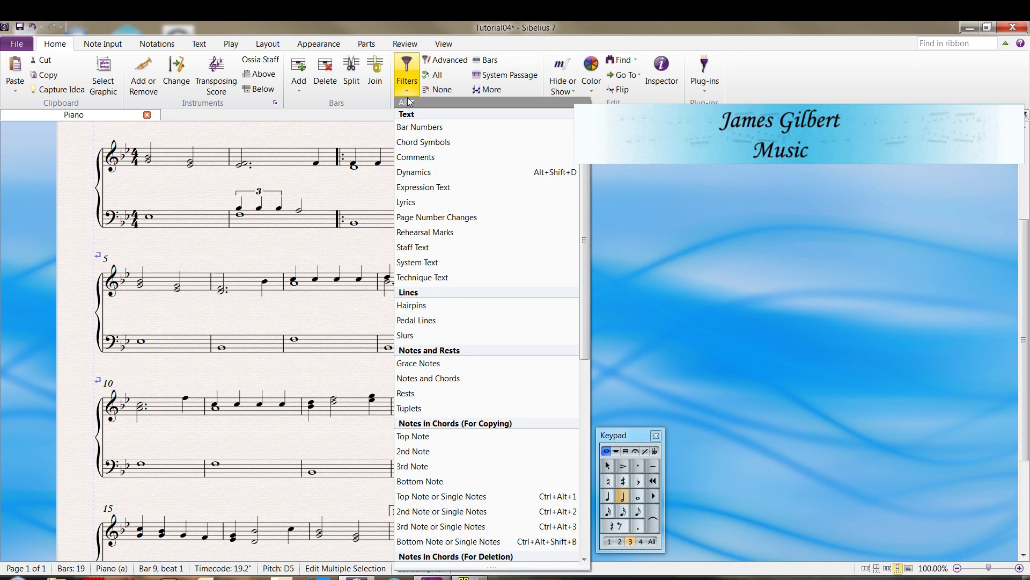
click(412, 393)
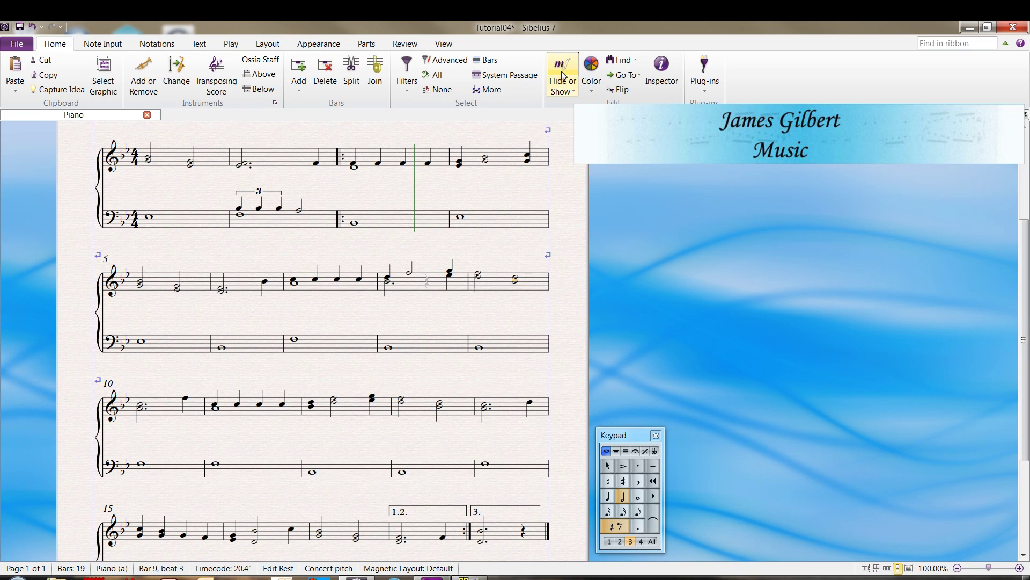
click(420, 317)
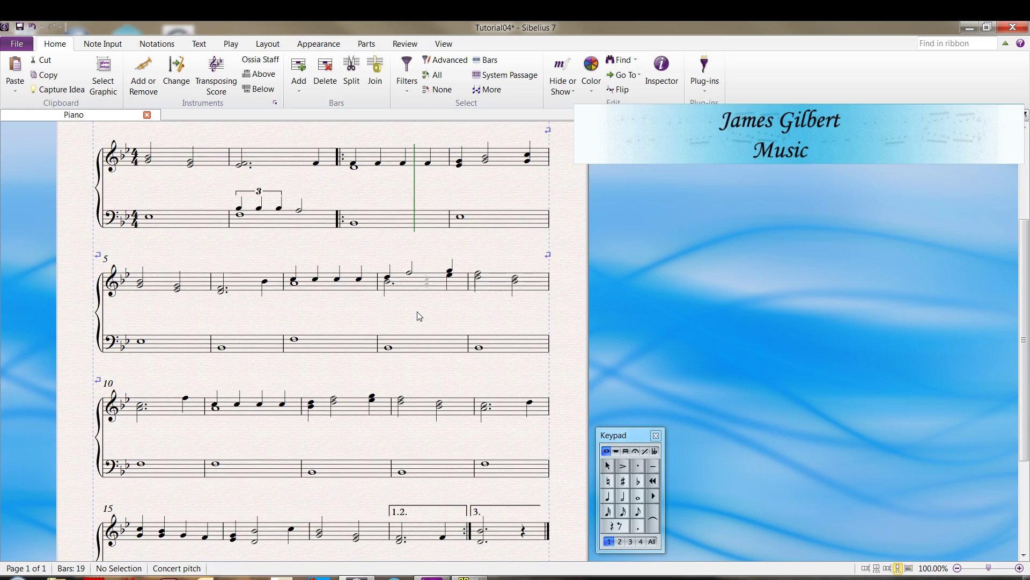
Undo the voice and rest edits in treble bars 8 and 9 and clear the selection.
key(ctrl+z)
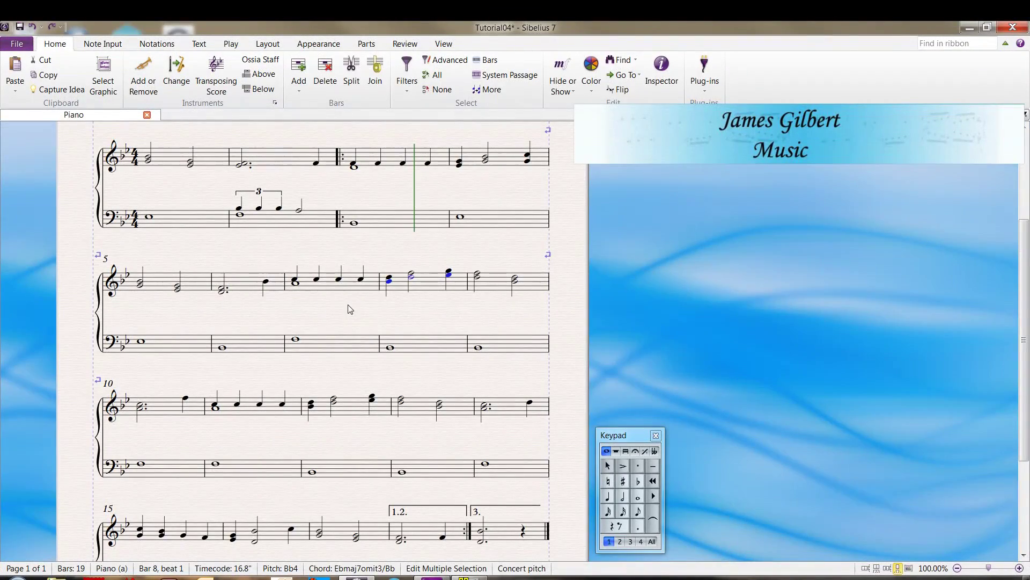
key(Escape)
key(alt+n)
Filter the bottom notes of the chords in treble bars 8 and 9 and delete them.
click(439, 286)
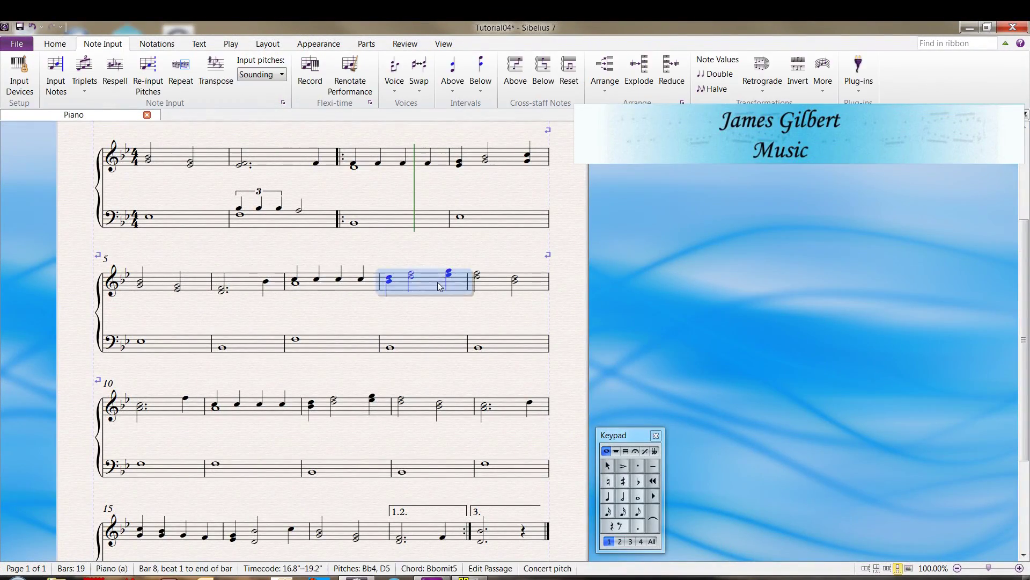
shift+click(522, 286)
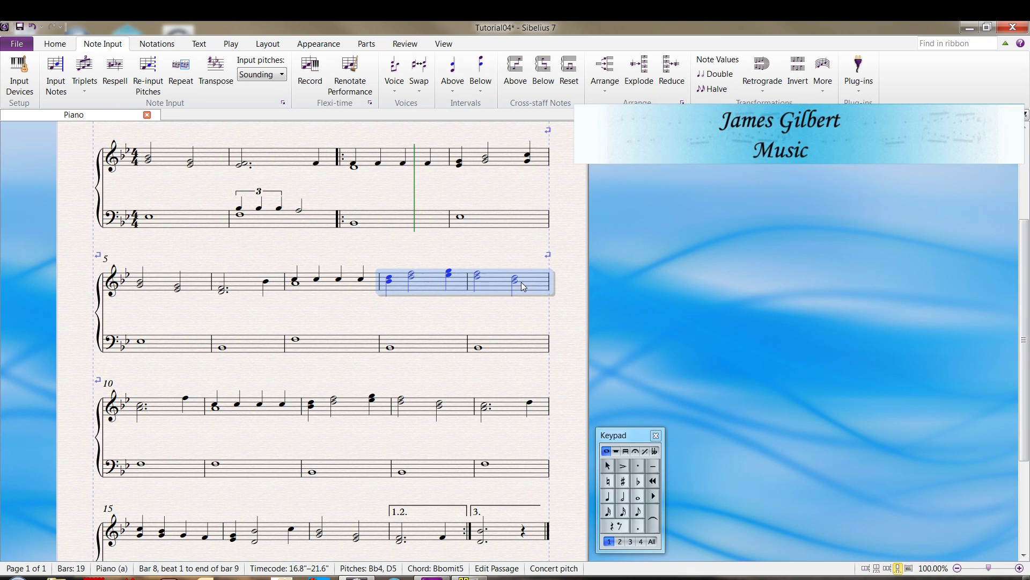
key(ctrl+alt+shift+b)
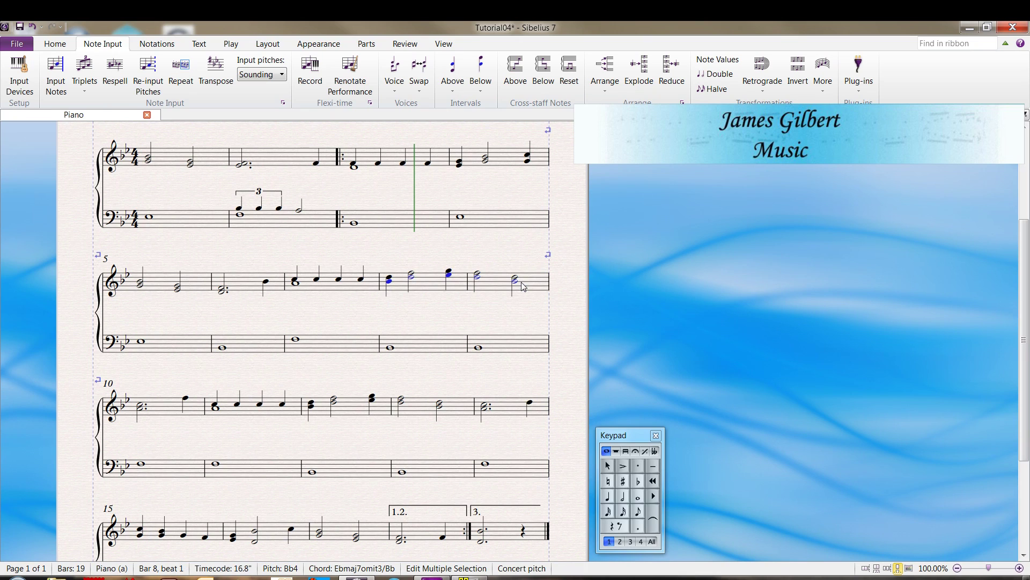
key(Up)
key(Up)
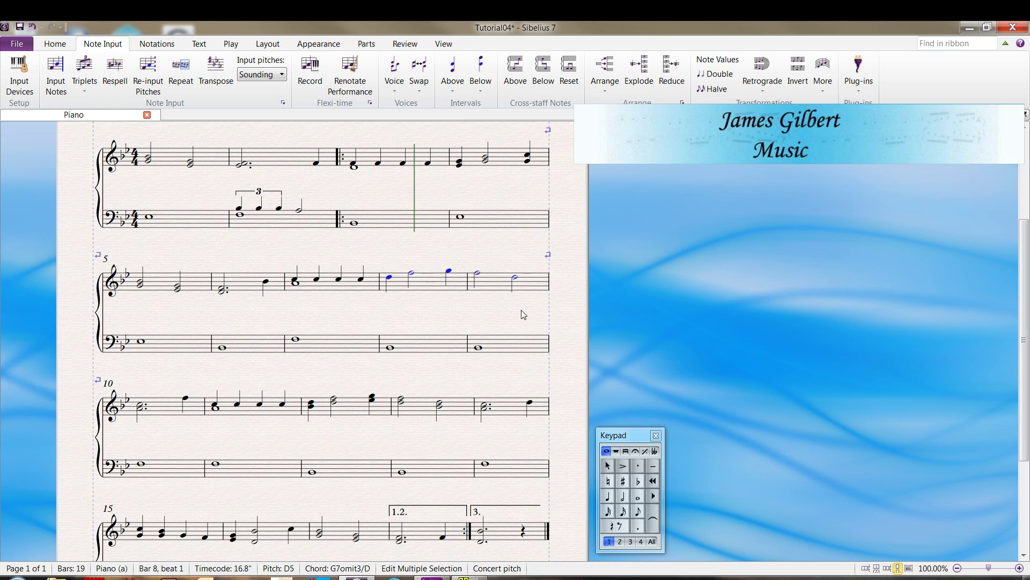
Add a 3rd below every note in treble bars 8 and 9 and deselect the passage.
key(Escape)
click(491, 287)
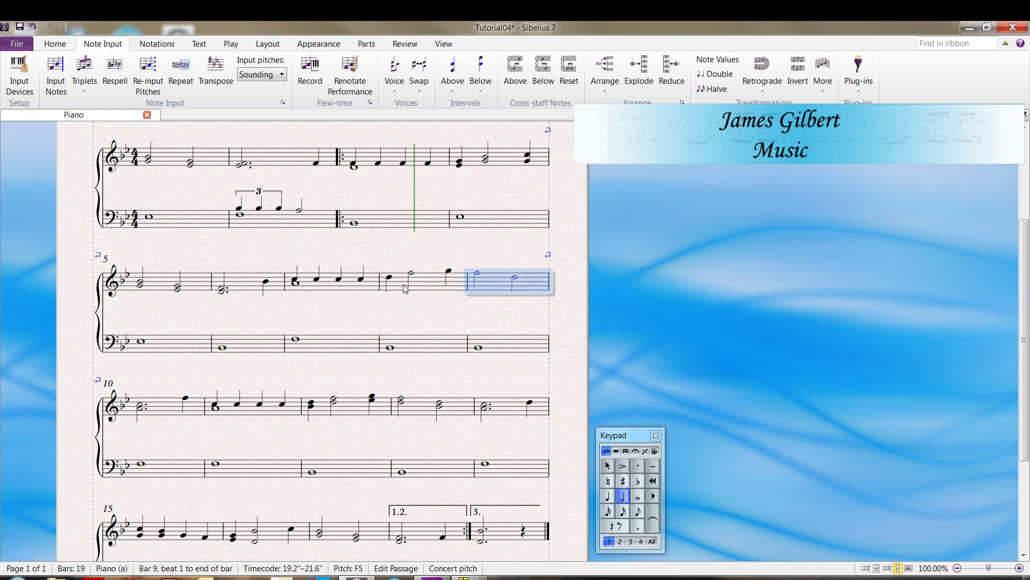
shift+click(419, 278)
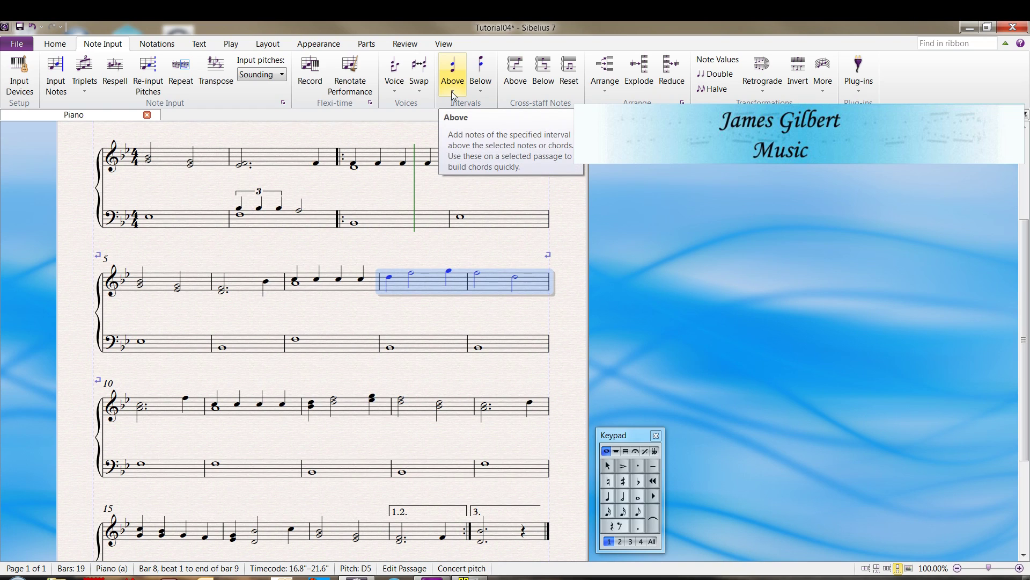
click(481, 92)
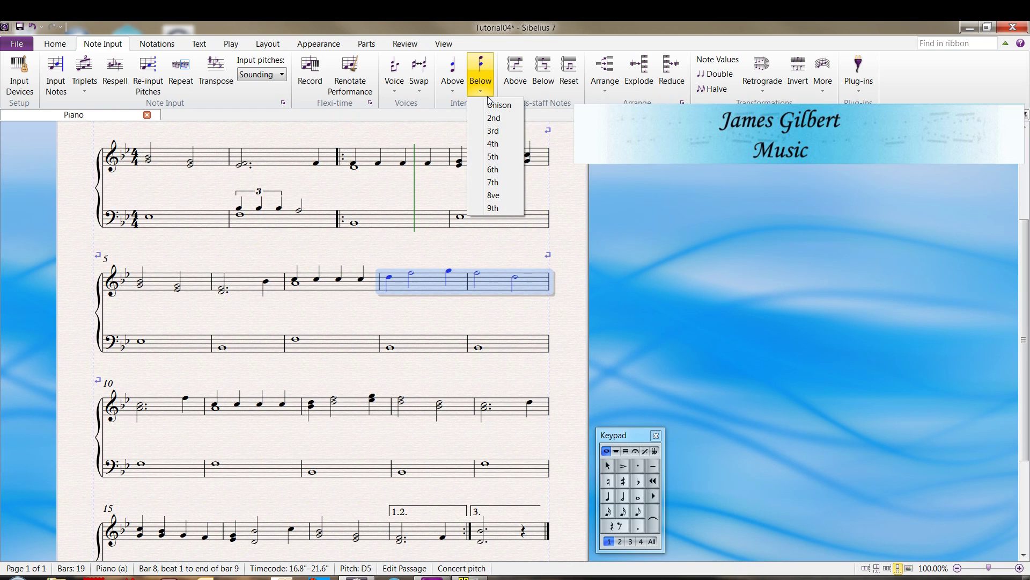
click(496, 133)
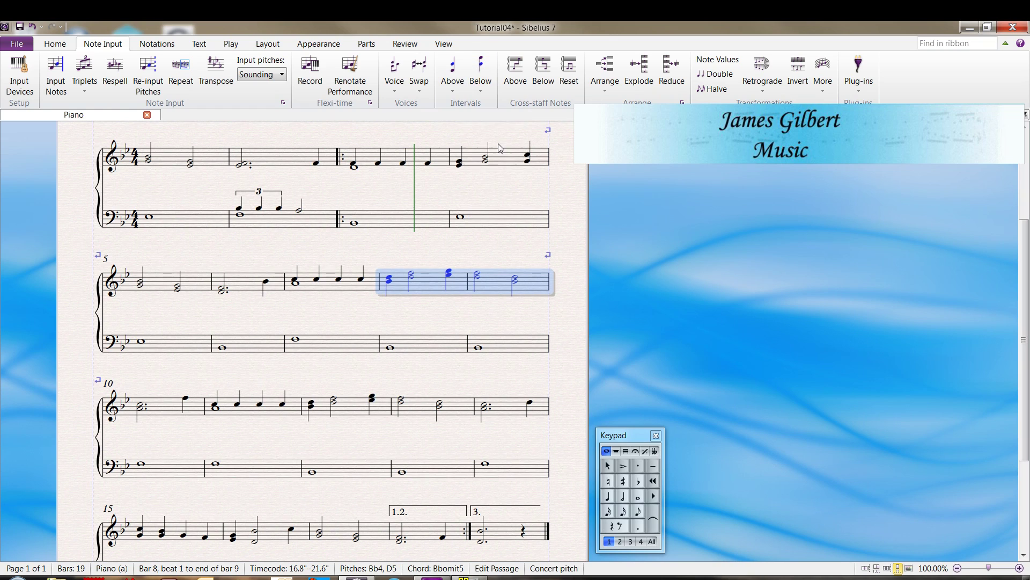
click(470, 314)
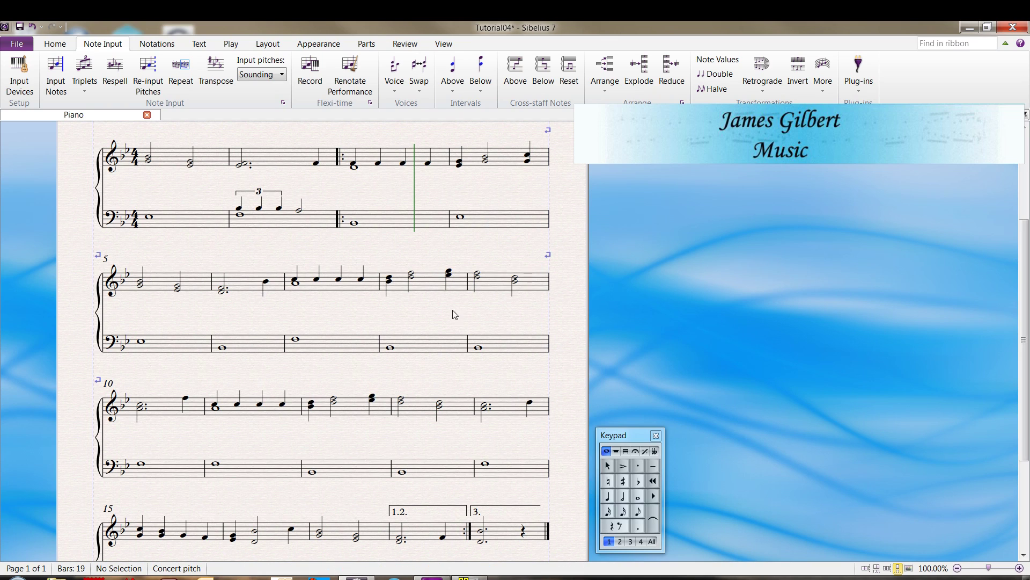
Undo, redo and undo the added thirds, then add a 3rd below the notes of treble bars 8 and 9 again.
key(ctrl+z)
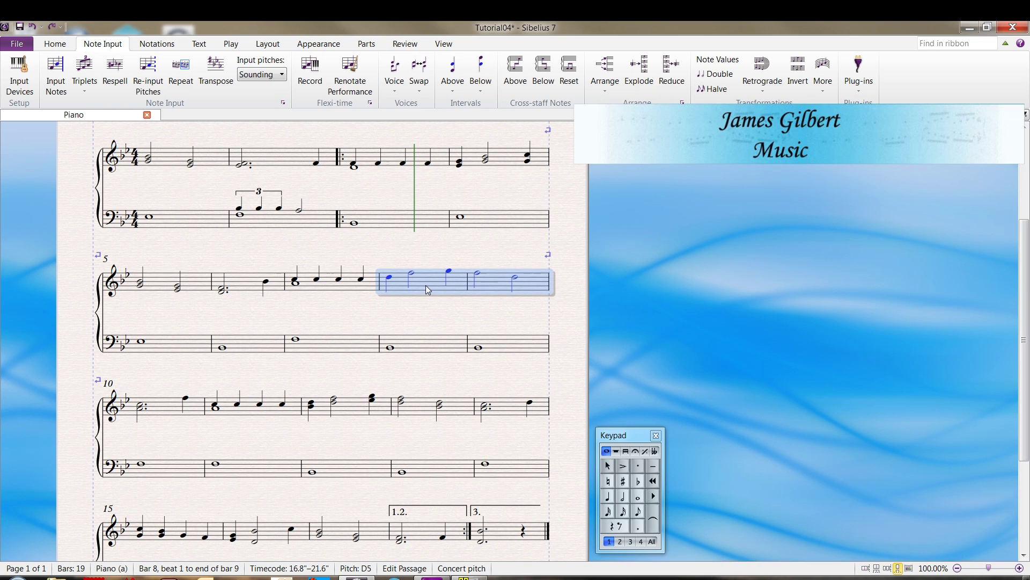
key(ctrl+y)
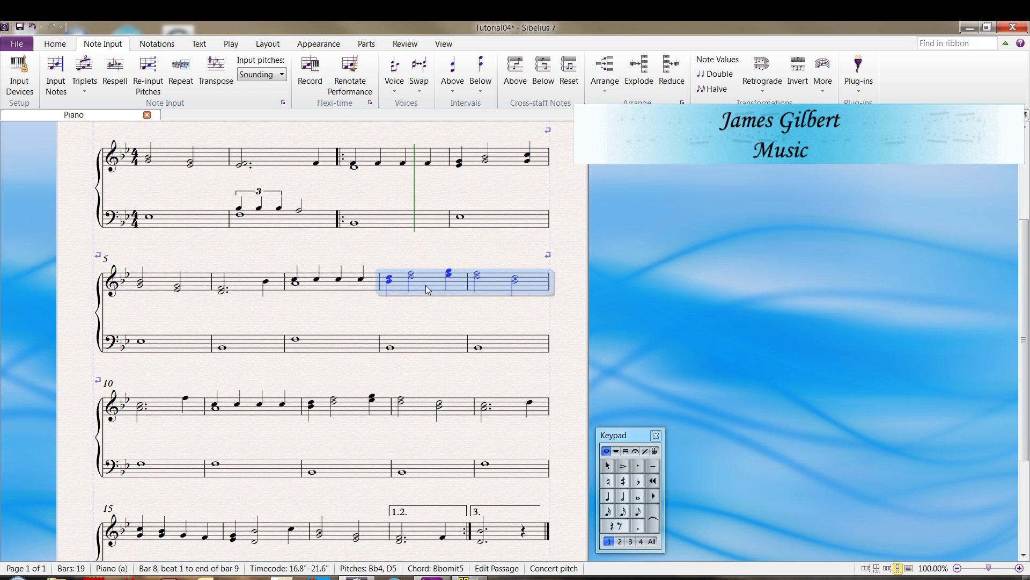
key(ctrl+z)
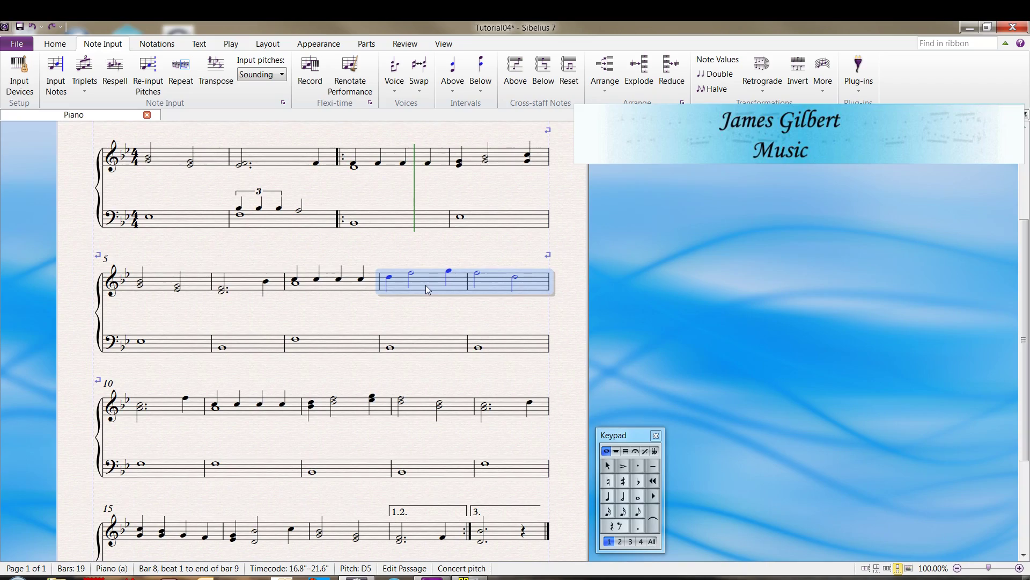
key(3)
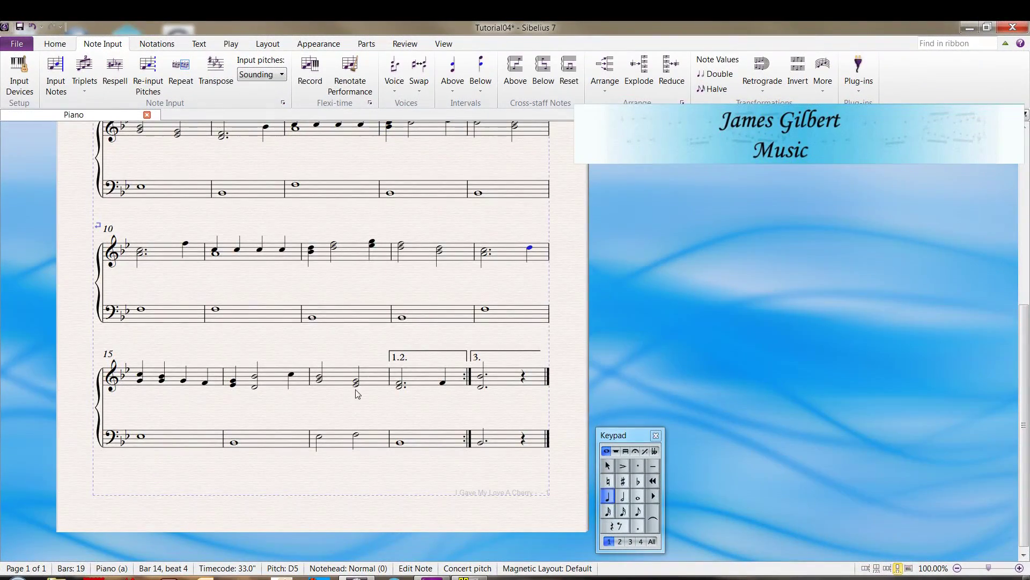
Transpose the treble passage from bar 14 beat 4 to the first chord of bar 18 up an octave and back down.
shift+click(400, 385)
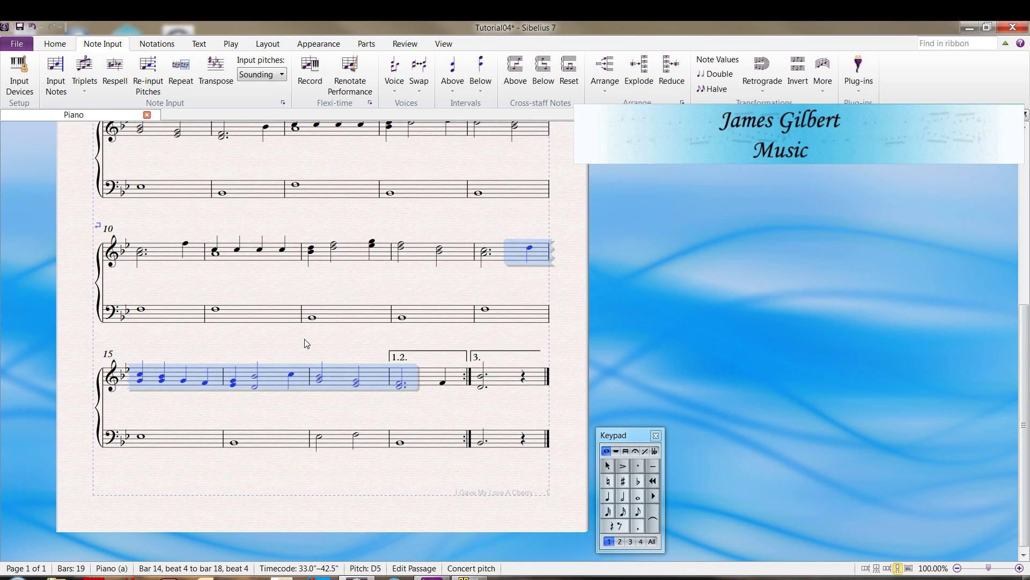
key(ctrl+Up)
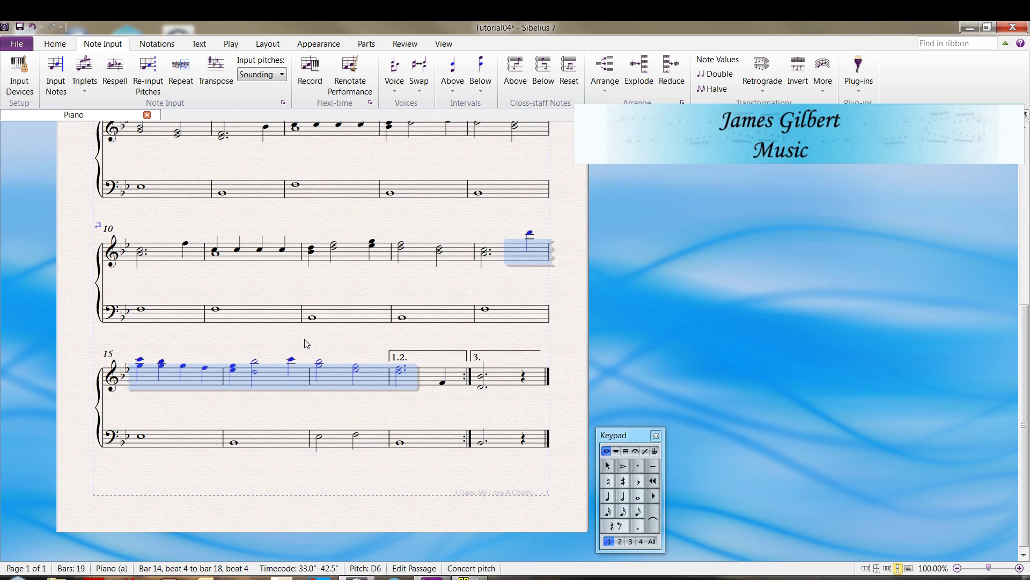
key(ctrl+Down)
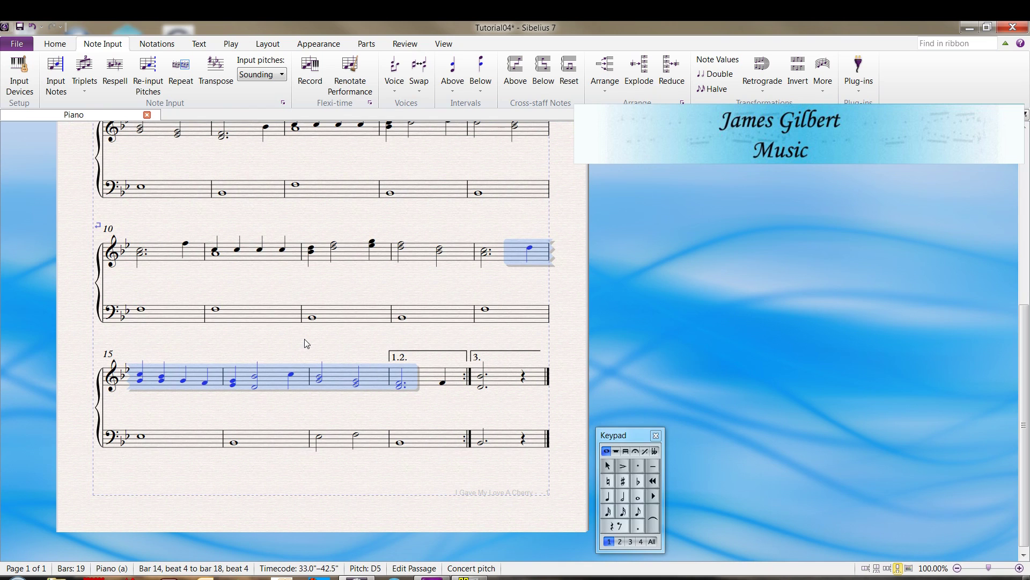
Add a lower octave to every bass-staff note from bar 3 to the end of bar 19 and undo it.
scroll(309, 339, up, 3)
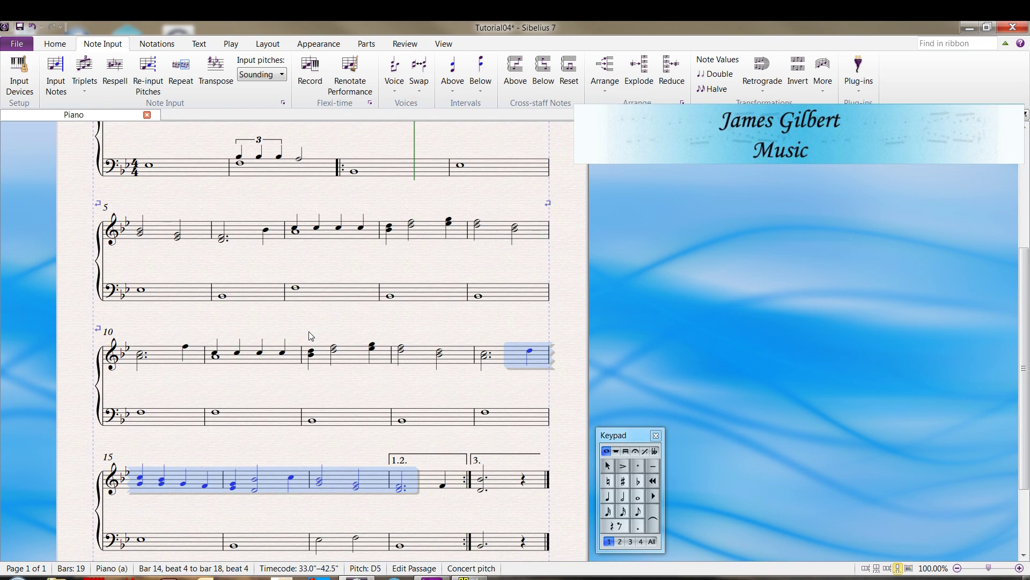
click(357, 269)
scroll(358, 260, up, 3)
click(365, 222)
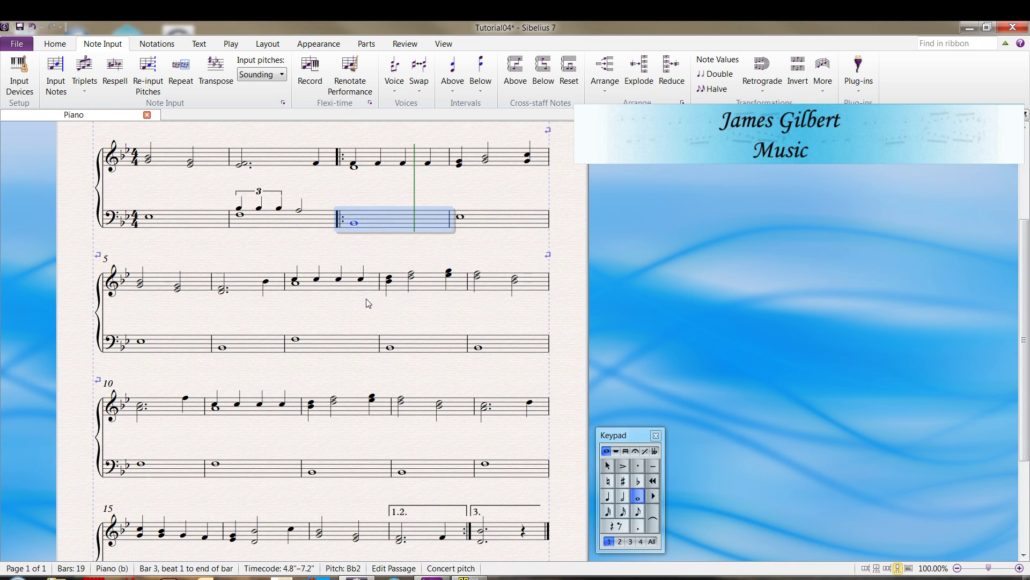
scroll(370, 302, down, 4)
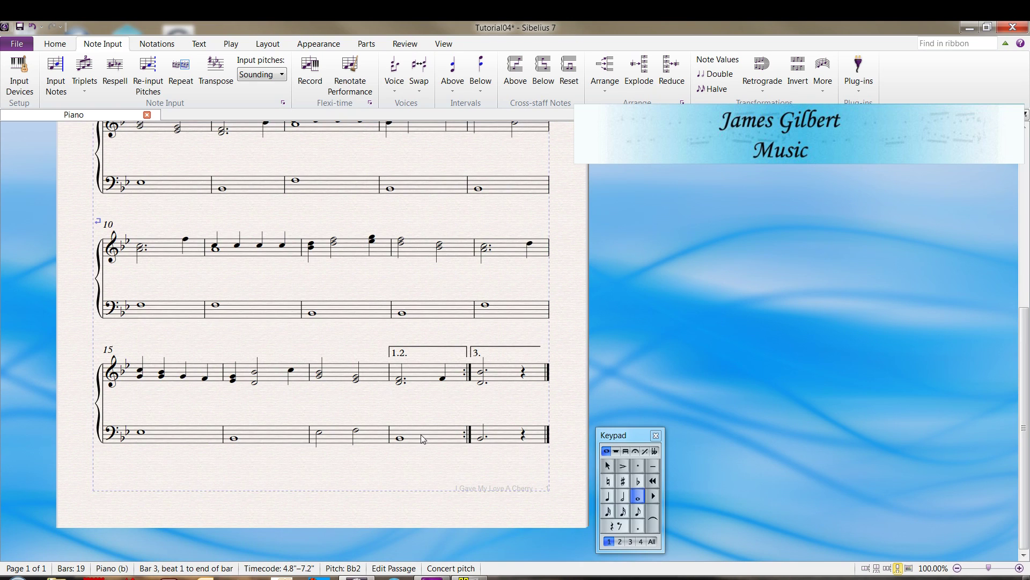
shift+click(446, 435)
shift+click(497, 433)
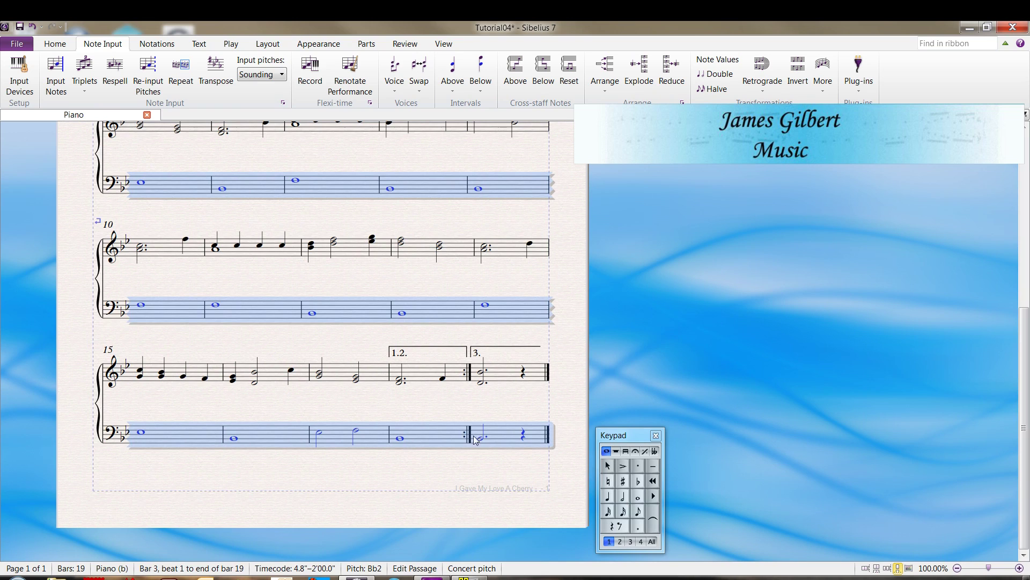
scroll(497, 433, up, 1)
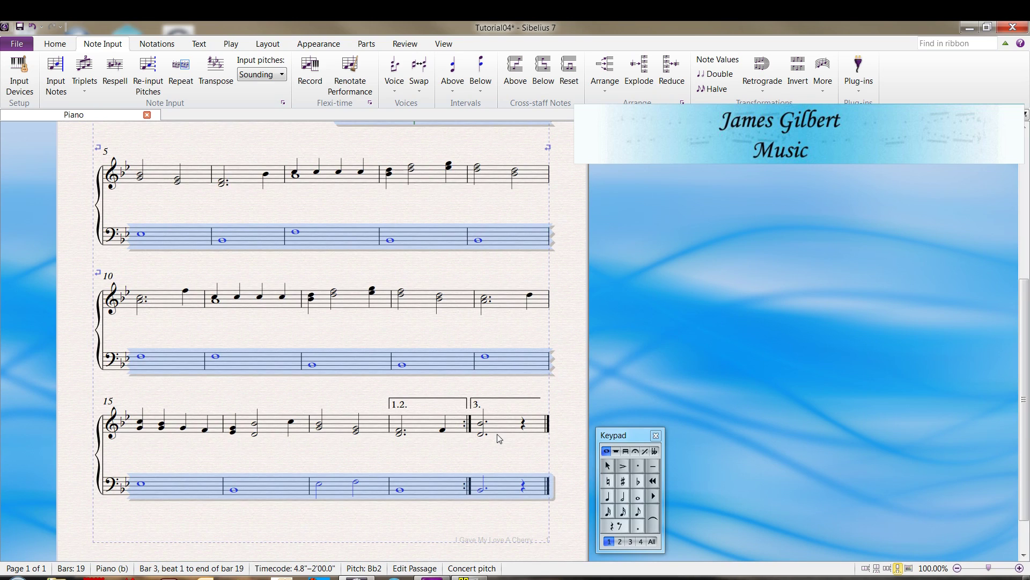
key(shift+8)
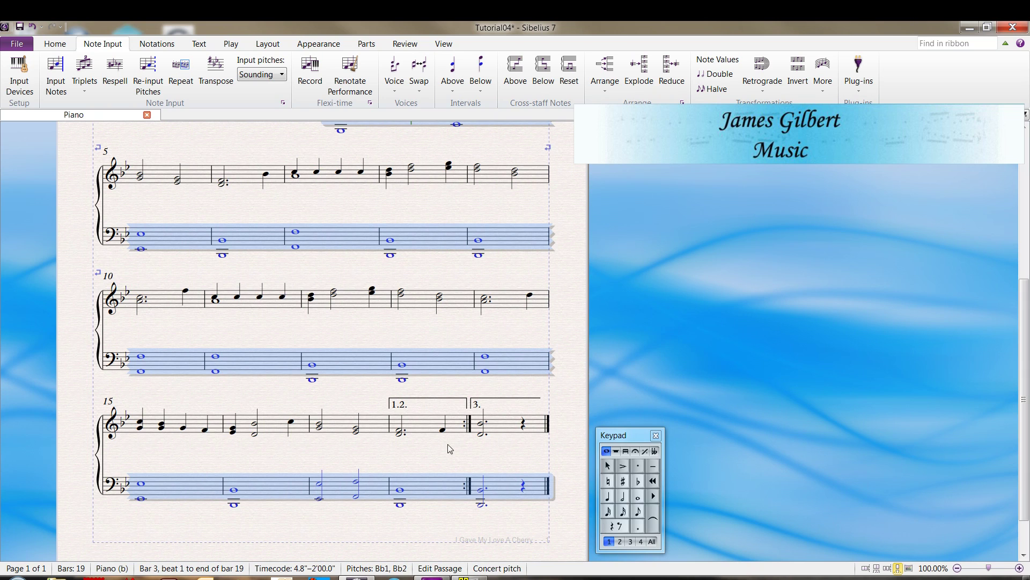
key(ctrl+z)
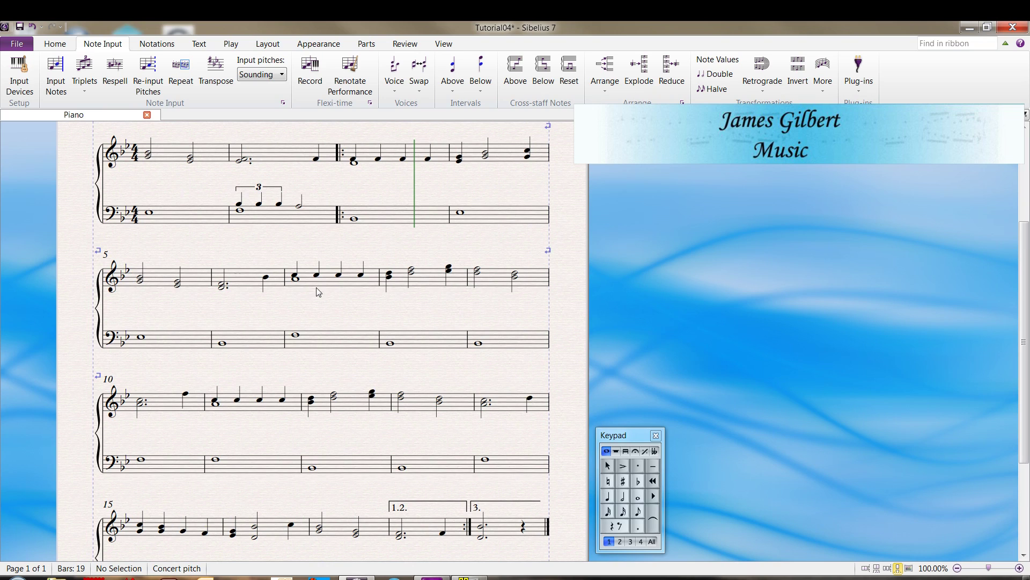
Move the lower G4 on beat 1 of treble bar 1 to voice 2, make it a quarter note and shorten the following rest to an eighth.
click(150, 159)
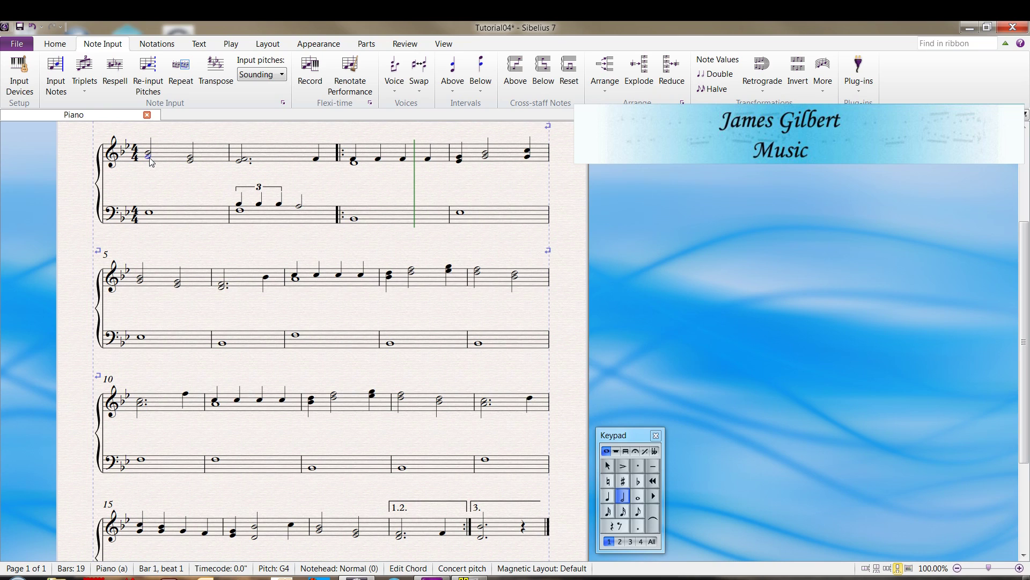
key(alt+2)
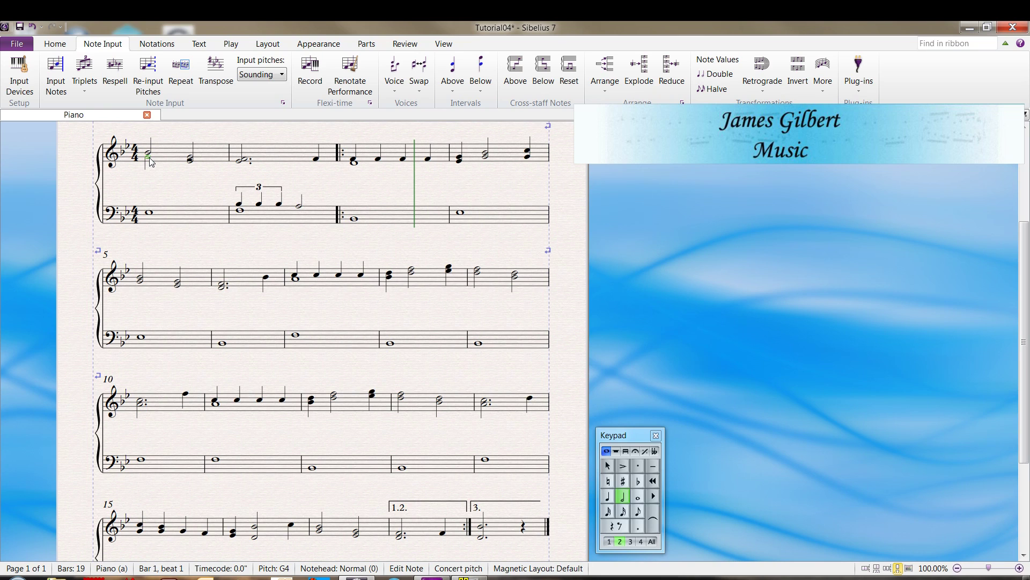
key(4)
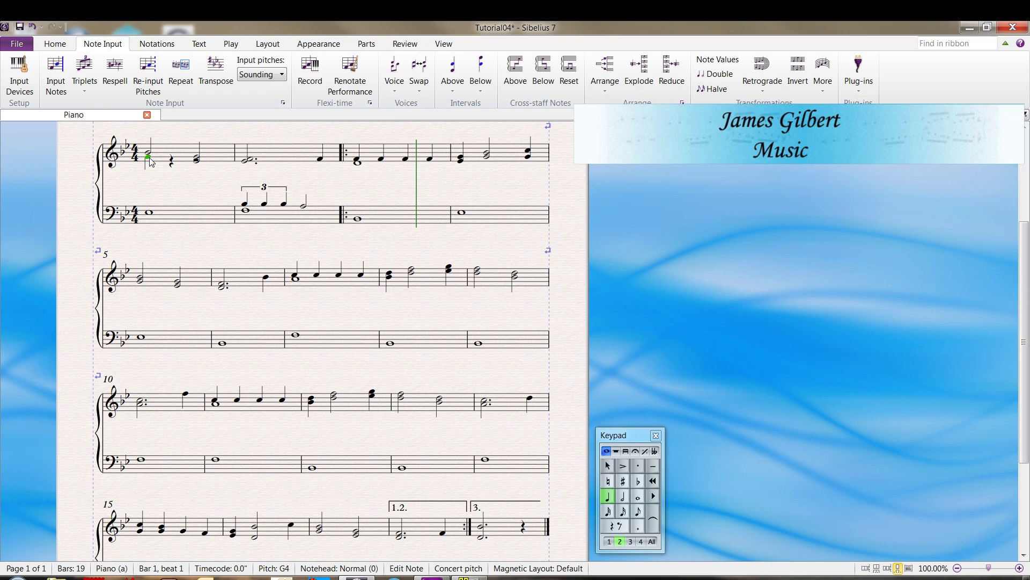
key(Right)
key(3)
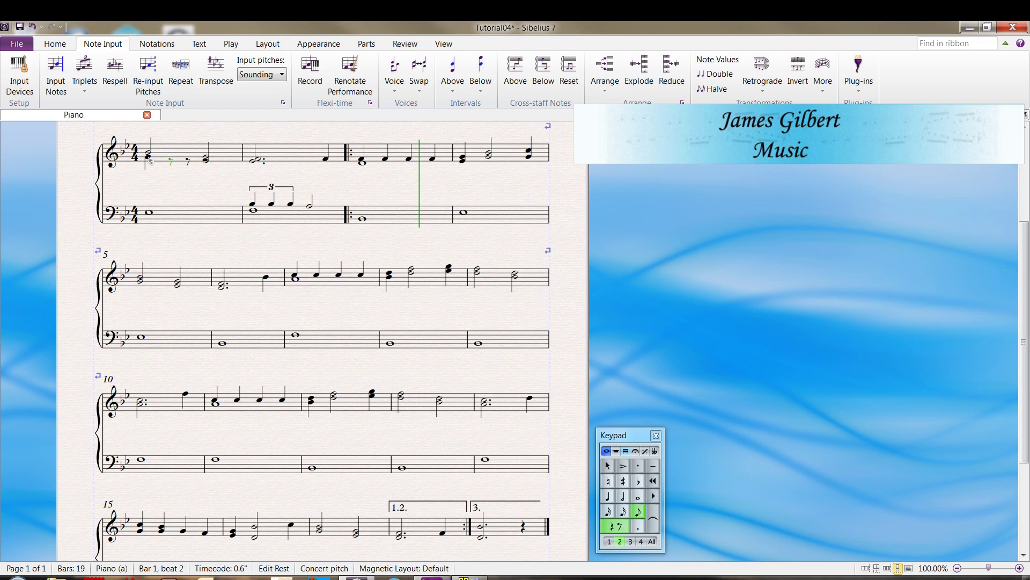
Enter voice 2 eighth notes F4 and Eb4 on beat 2 of treble bar 1, and move the lower Eb4 on beat 3 to voice 2.
key(n)
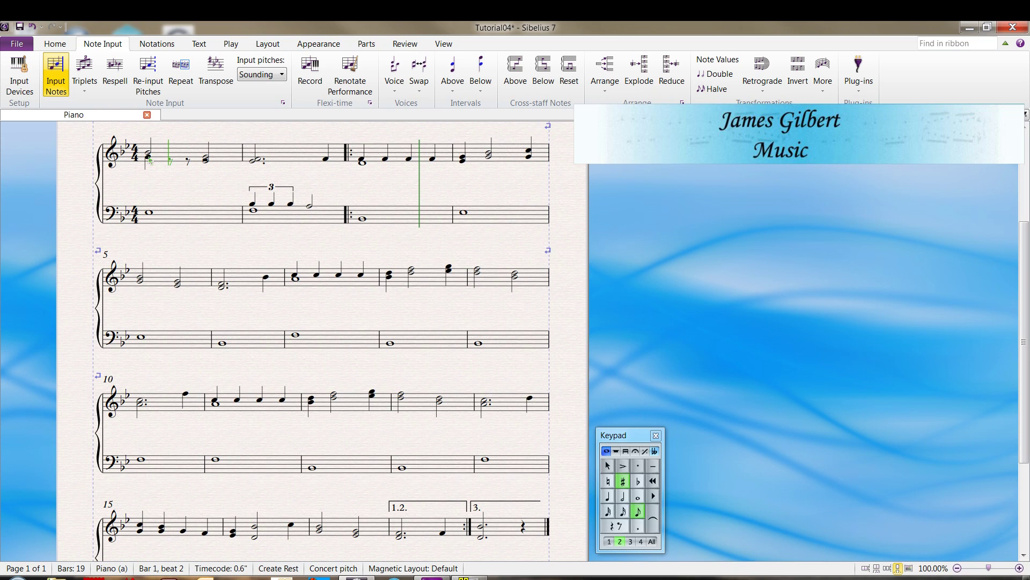
key(f)
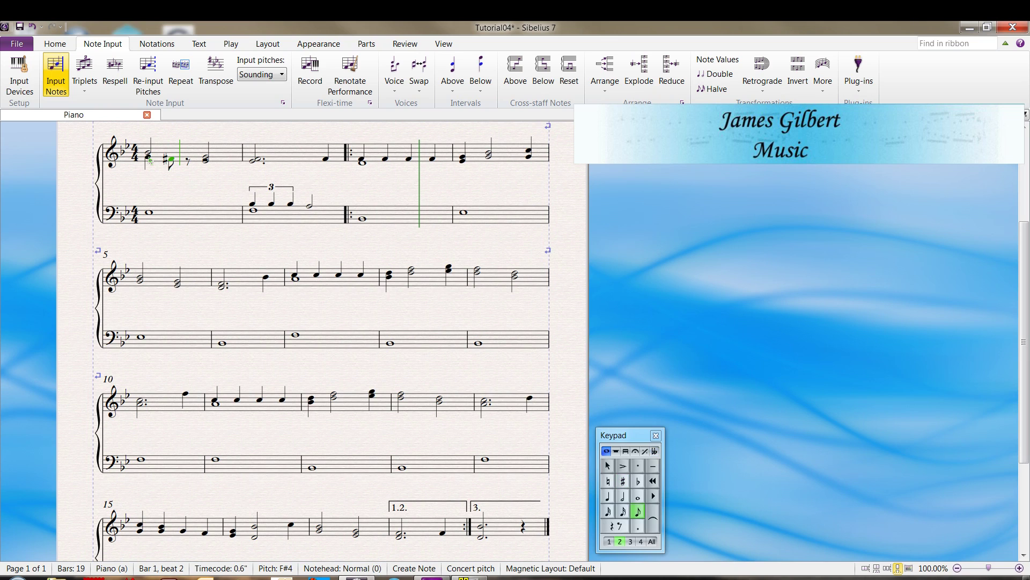
key(ctrl+z)
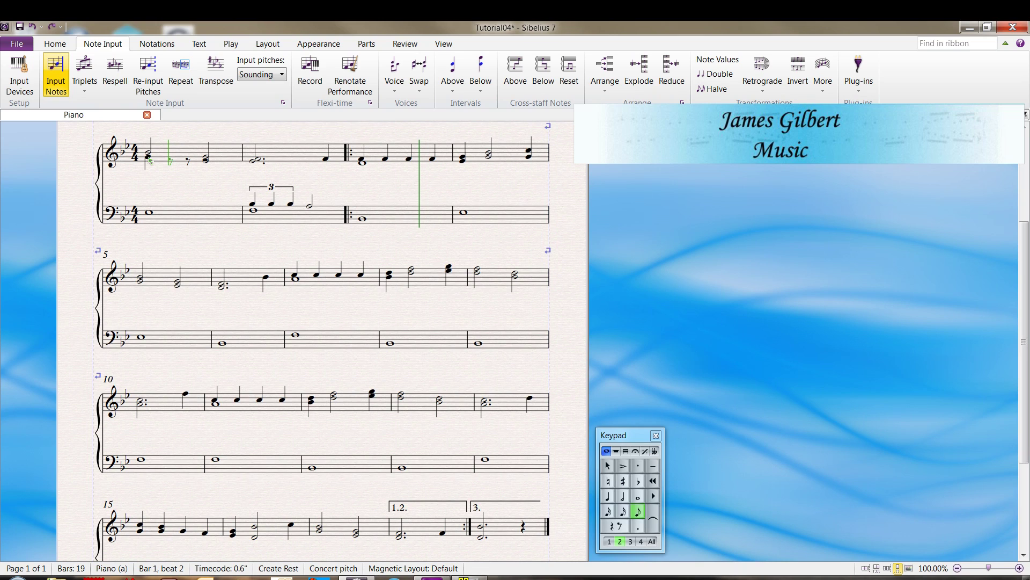
key(f)
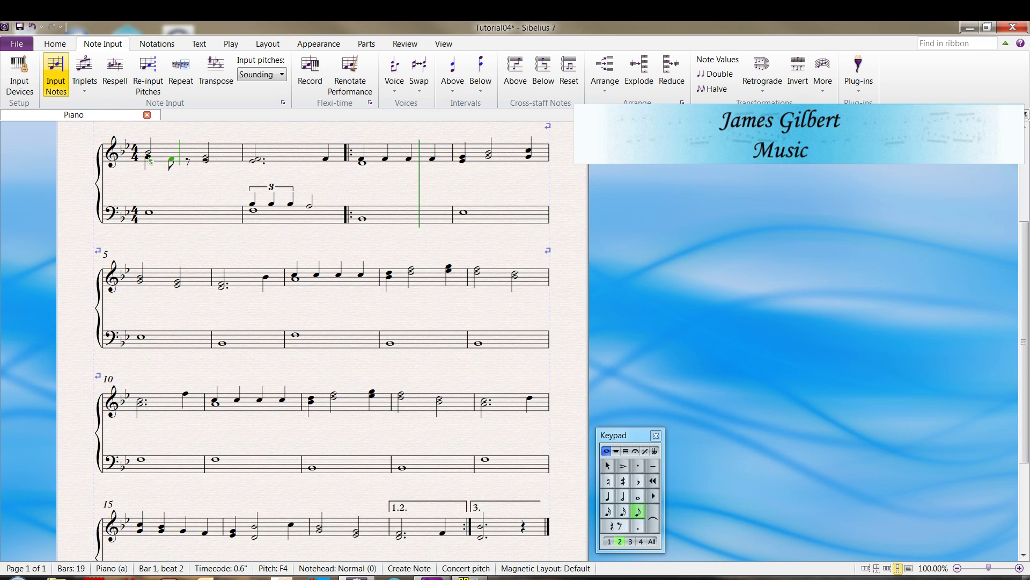
key(e)
key(Escape)
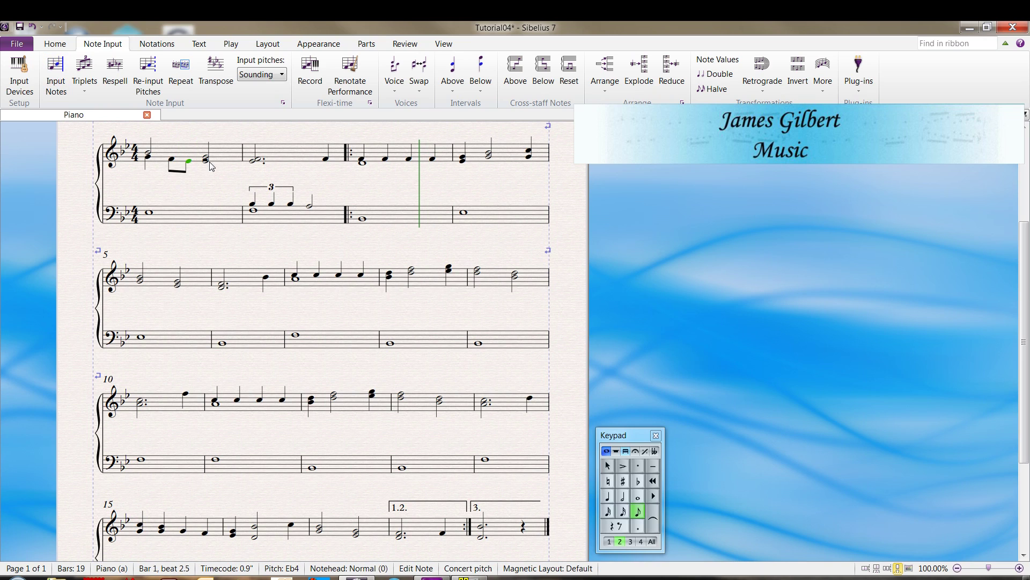
click(207, 160)
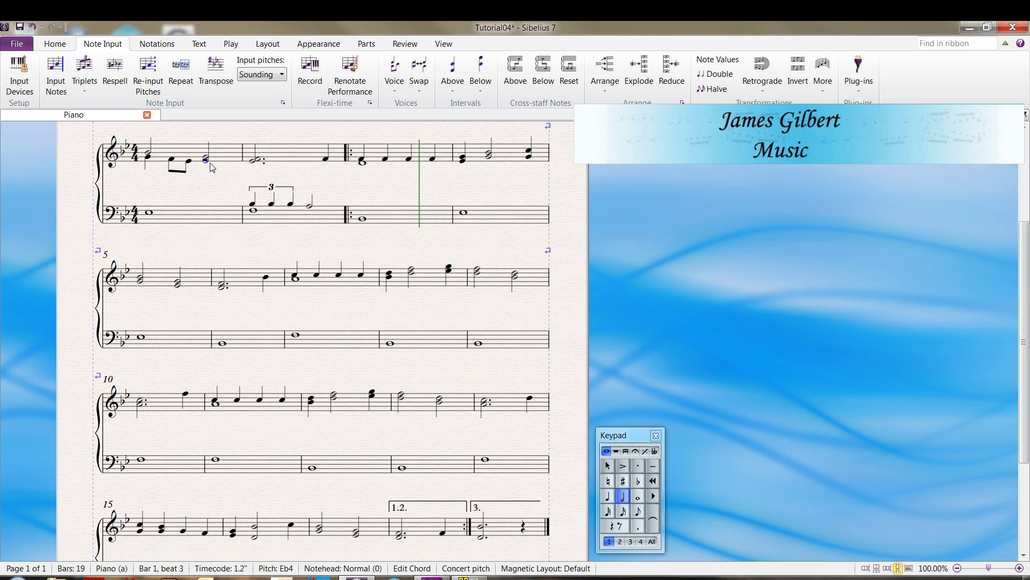
key(ctrl+alt+2)
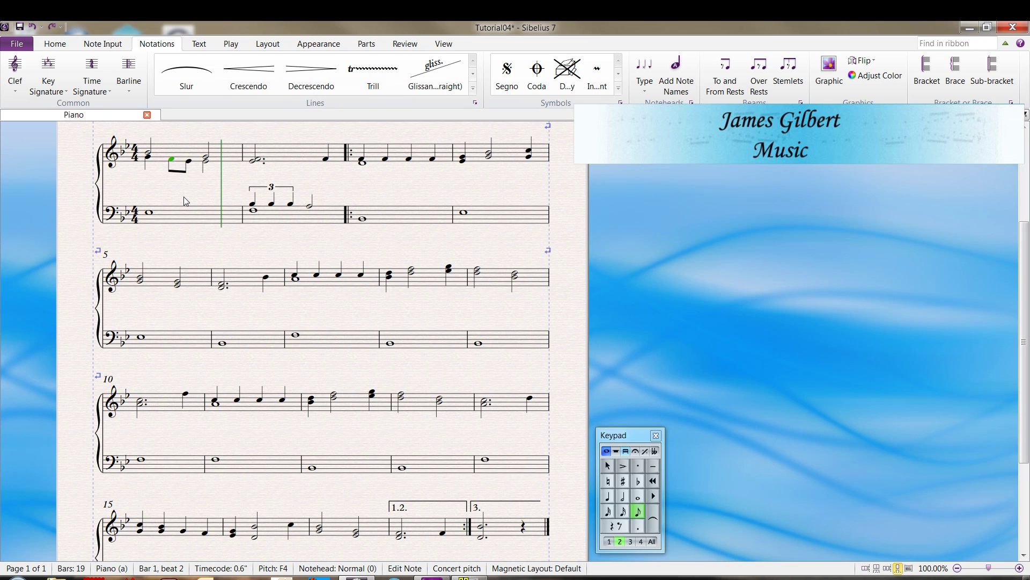
Sharpen the voice 2 F on beat 2 of bar 1, make the following E natural, and remove the sharp from the F.
key(KP_8)
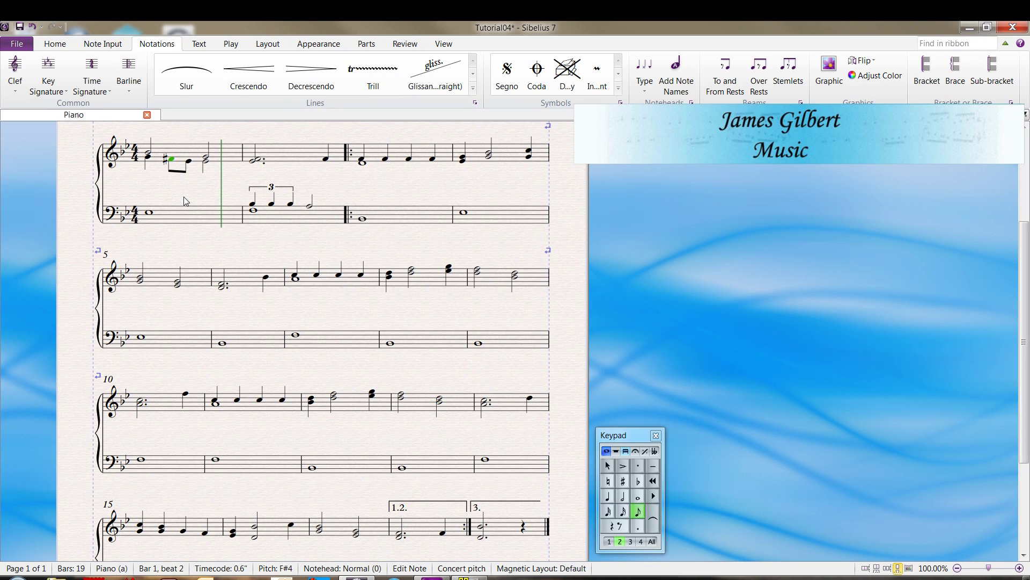
key(Right)
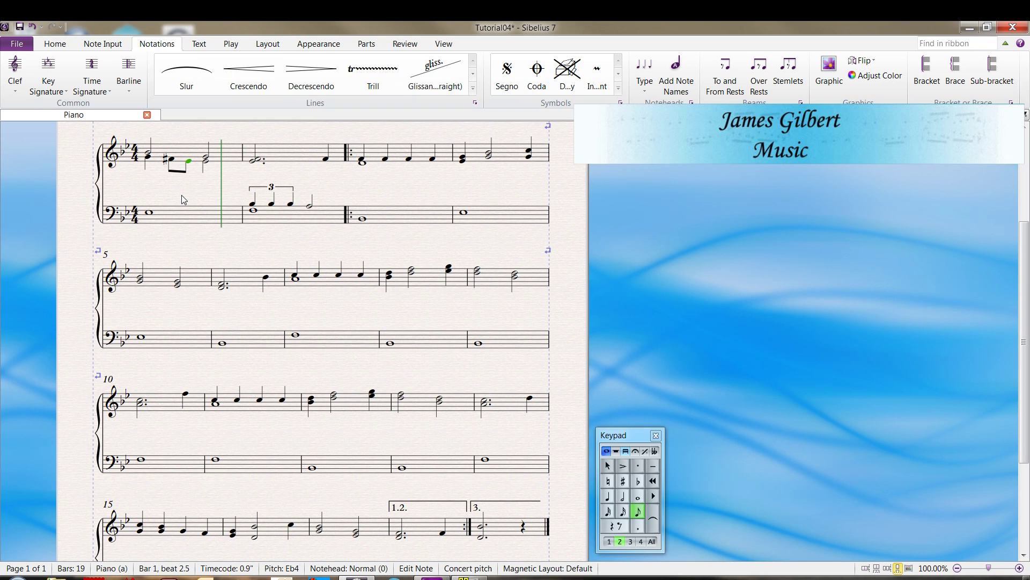
key(KP_7)
click(181, 168)
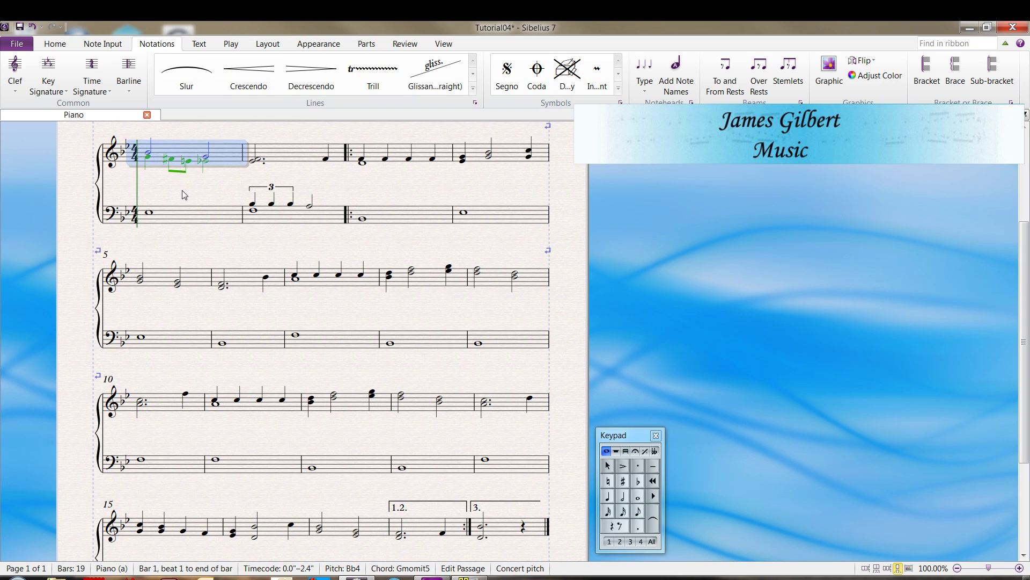
click(173, 162)
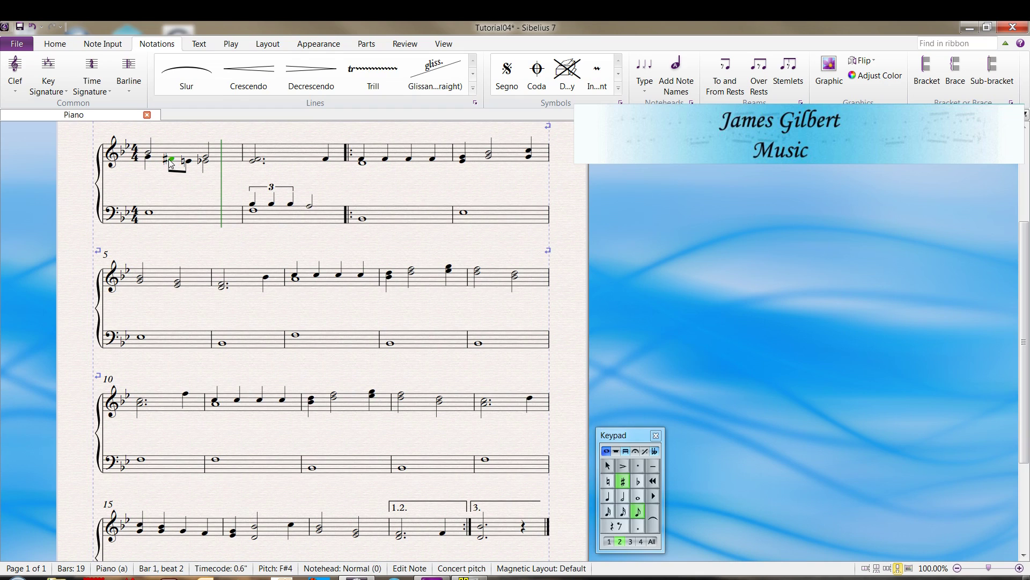
key(KP_8)
Play back the two-voice passage in bar 1 from its beginning and stop playback.
click(158, 153)
click(178, 189)
key(space)
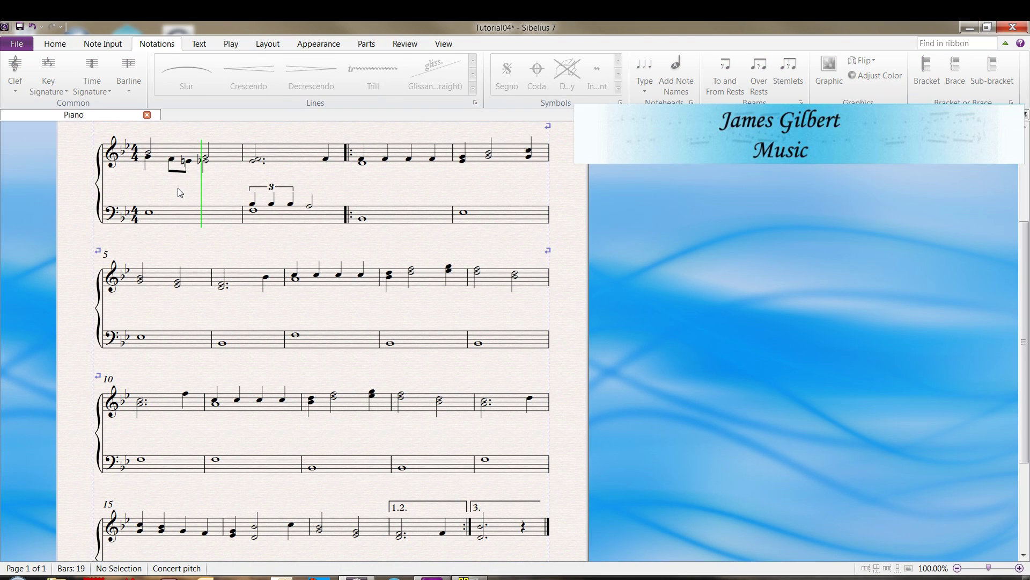
key(space)
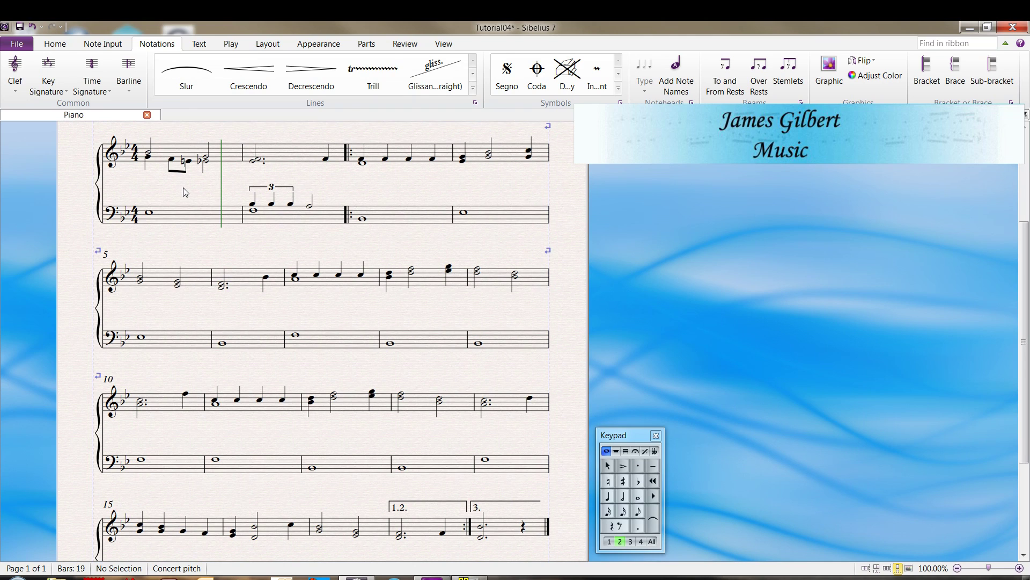